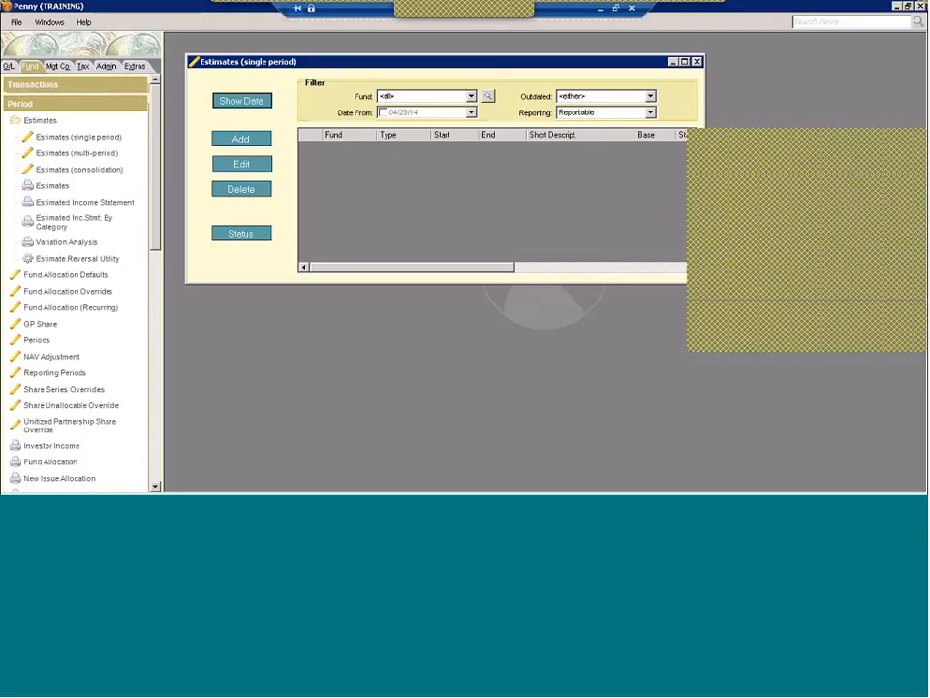
List the periods of the ESTIMATE fund to review their beginning and end processing, and close the periods window.
left_click(510, 352)
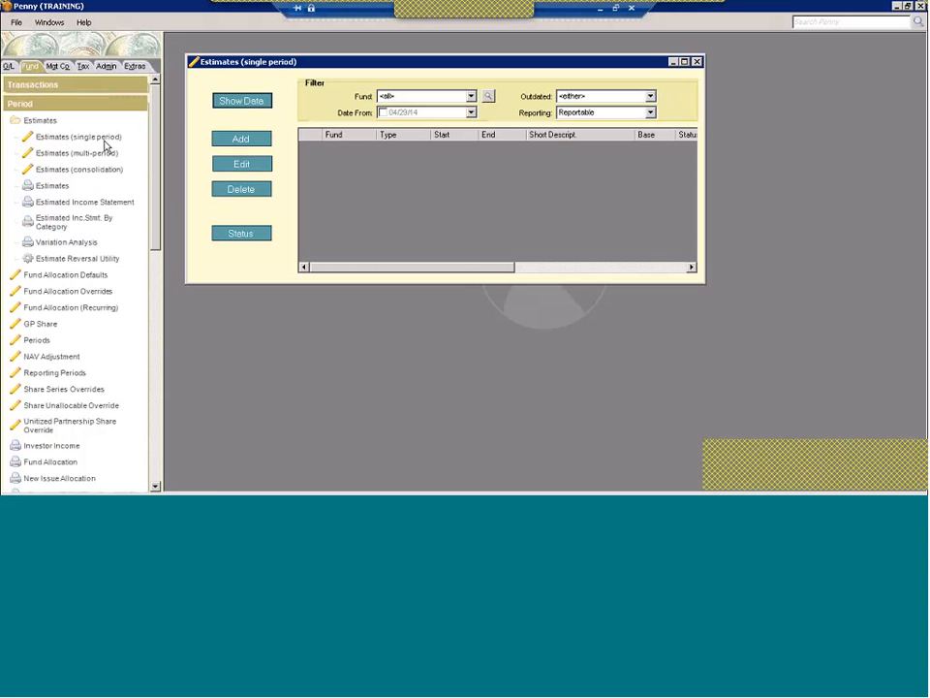
left_click(37, 108)
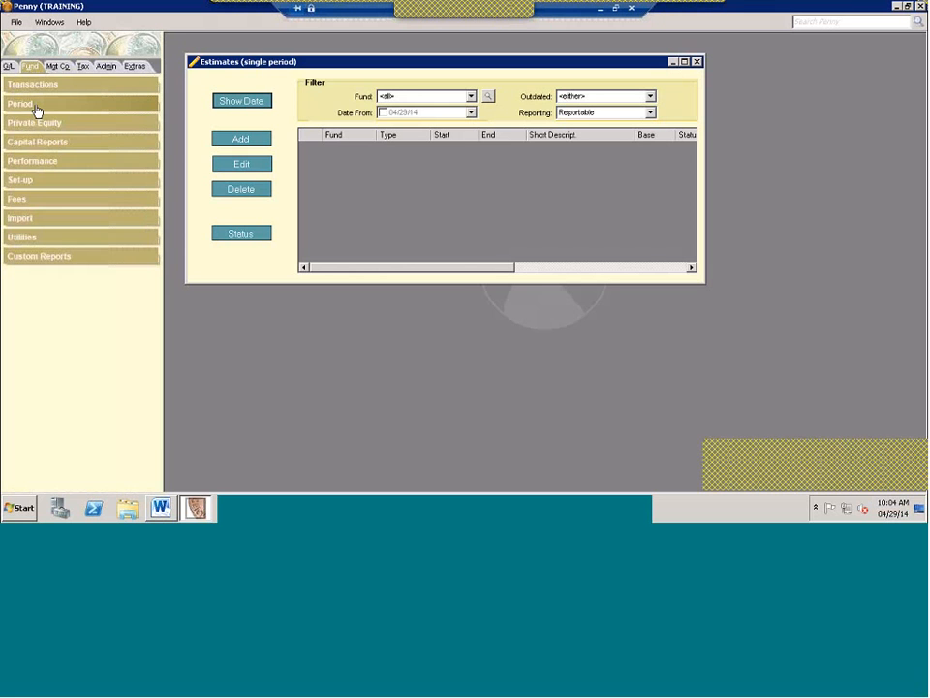
left_click(36, 109)
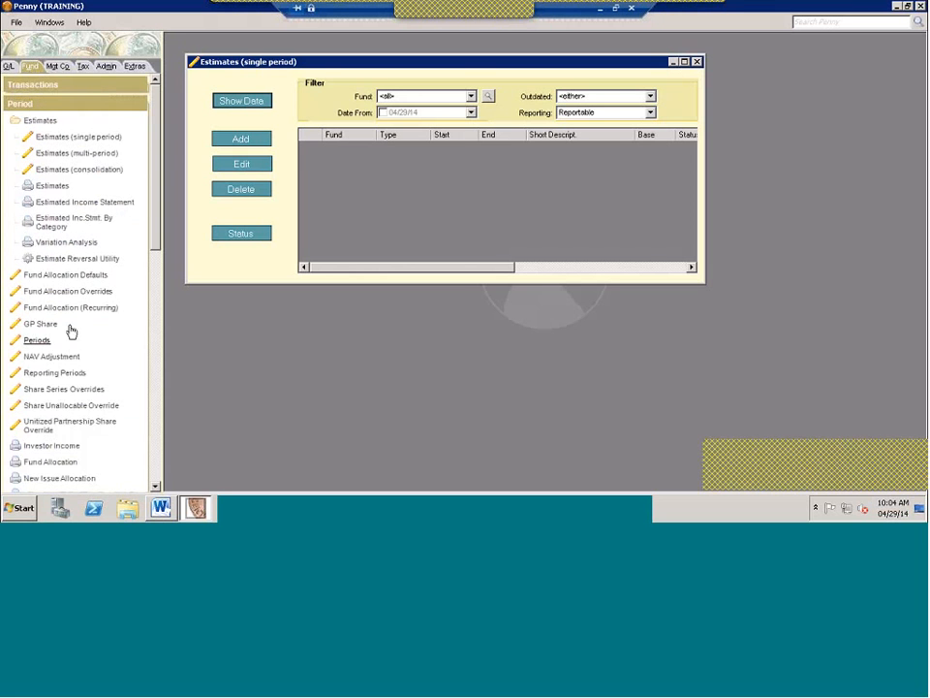
left_click(39, 339)
left_click(407, 114)
left_click(417, 135)
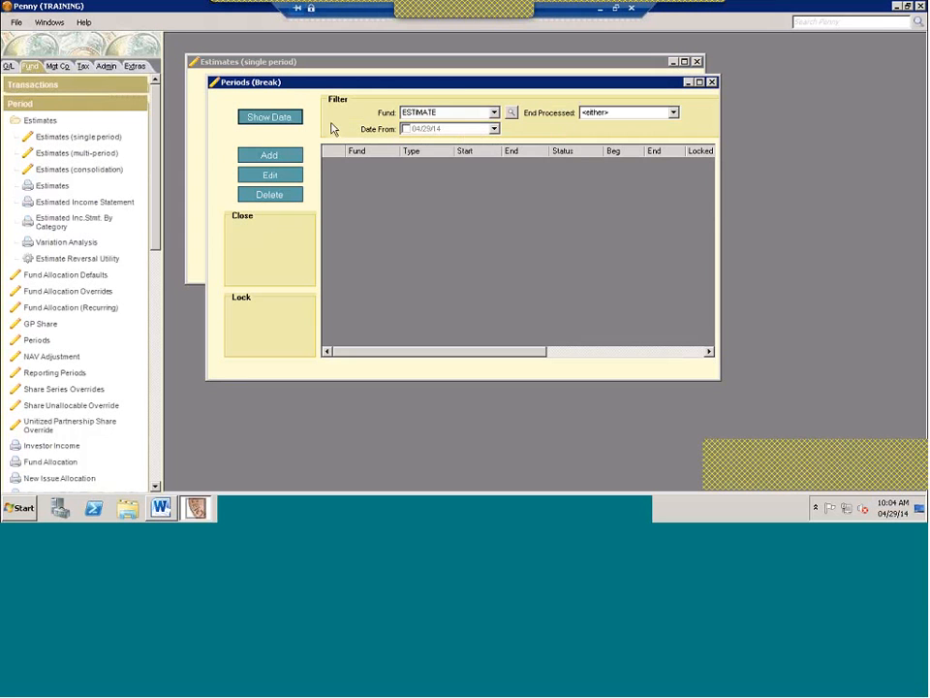
left_click(293, 119)
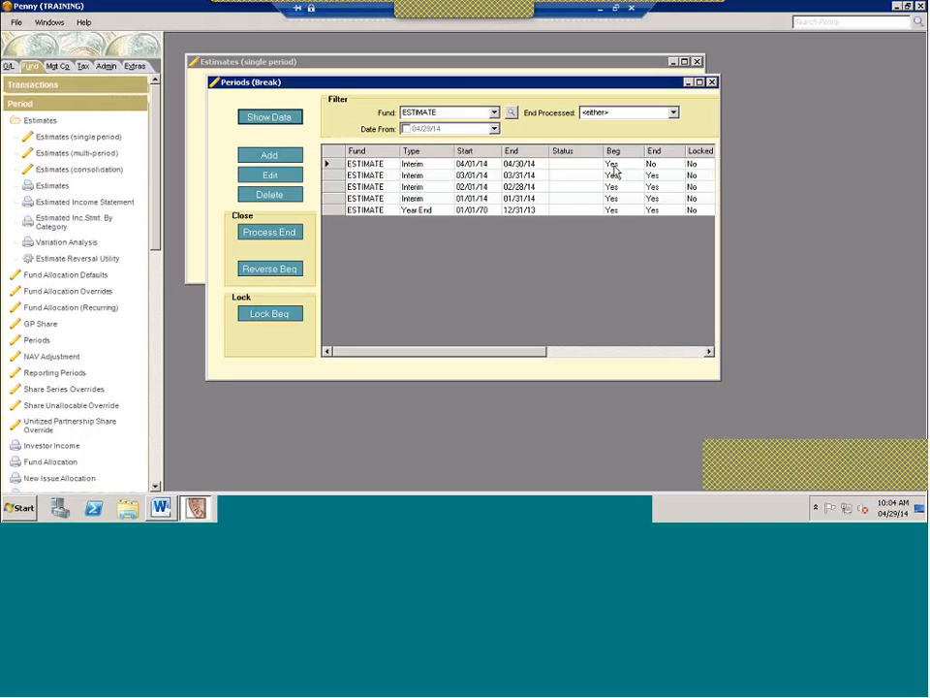
left_click(712, 83)
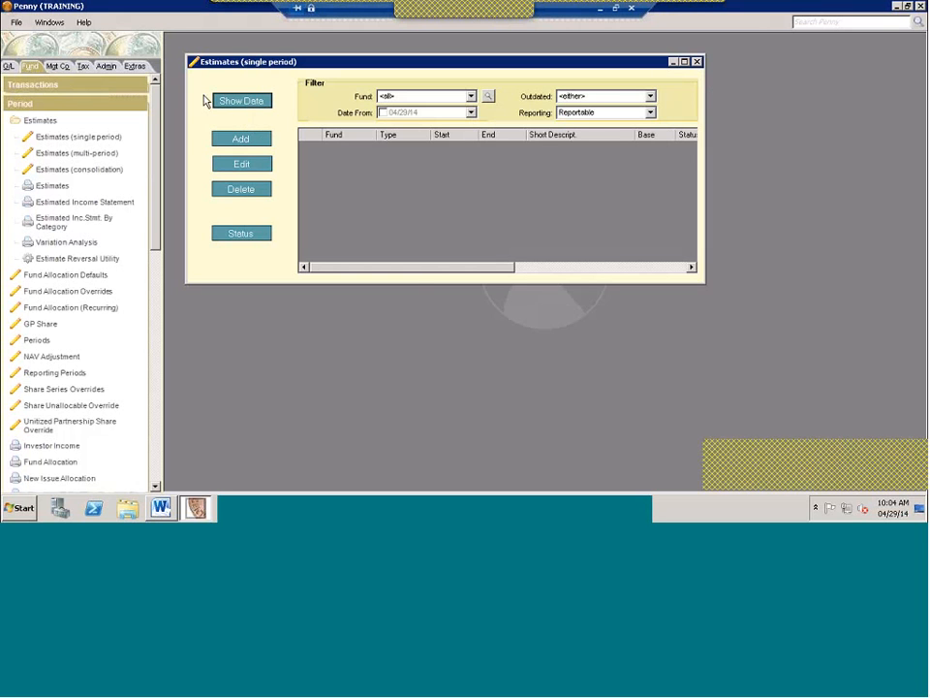
Show the single-period estimates for the ESTIMATE fund and open Estimate #2 for editing.
left_click(401, 96)
left_click(368, 116)
left_click(257, 104)
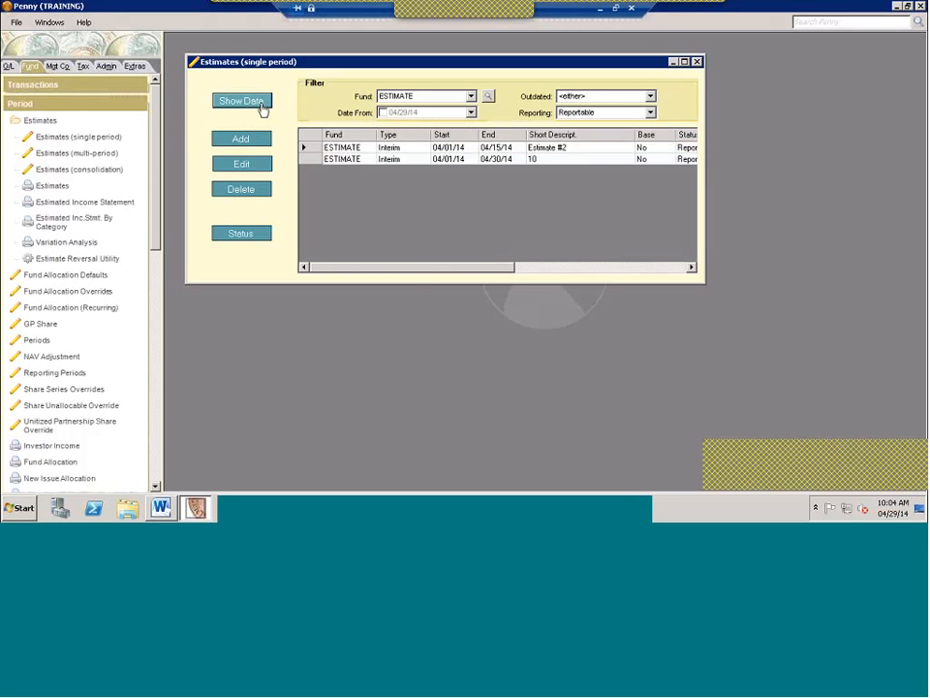
left_click(304, 149)
double_click(305, 152)
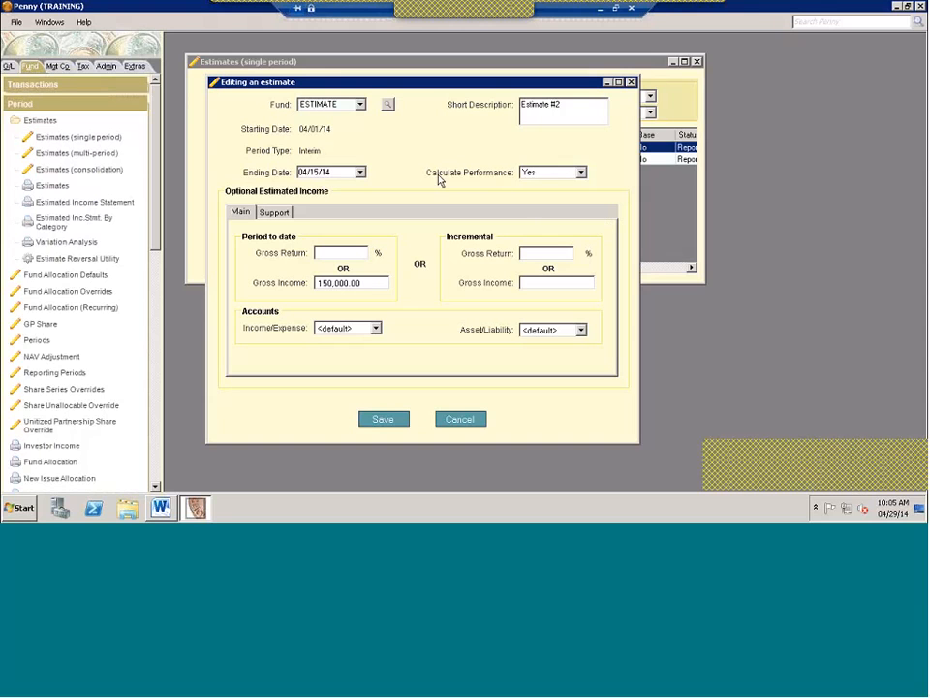
Review the Calculate Performance options, keeping Yes, and the period-to-date gross return and gross income fields.
left_click(580, 175)
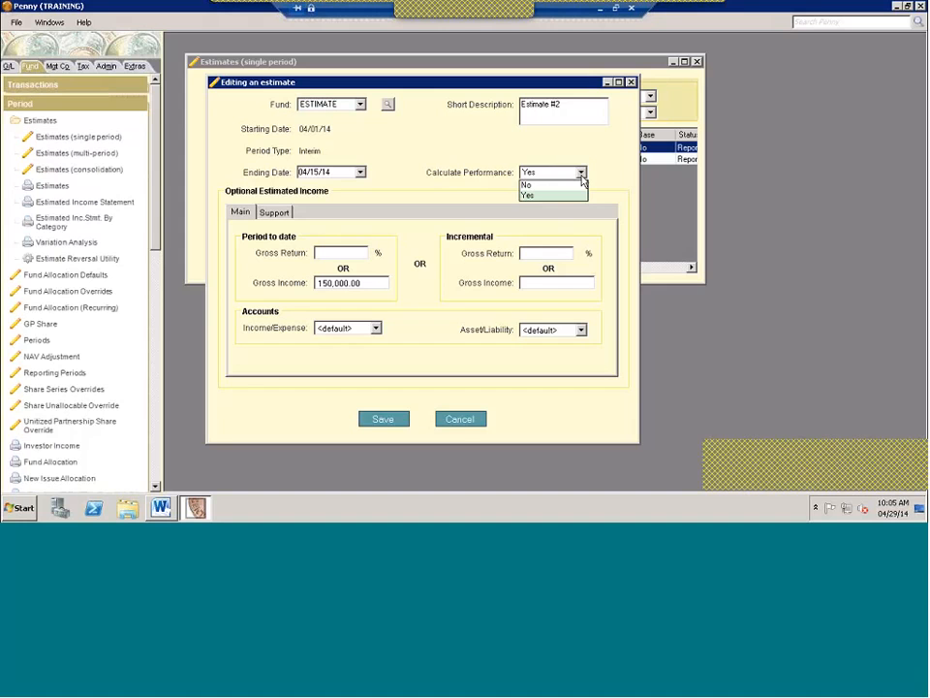
left_click(551, 197)
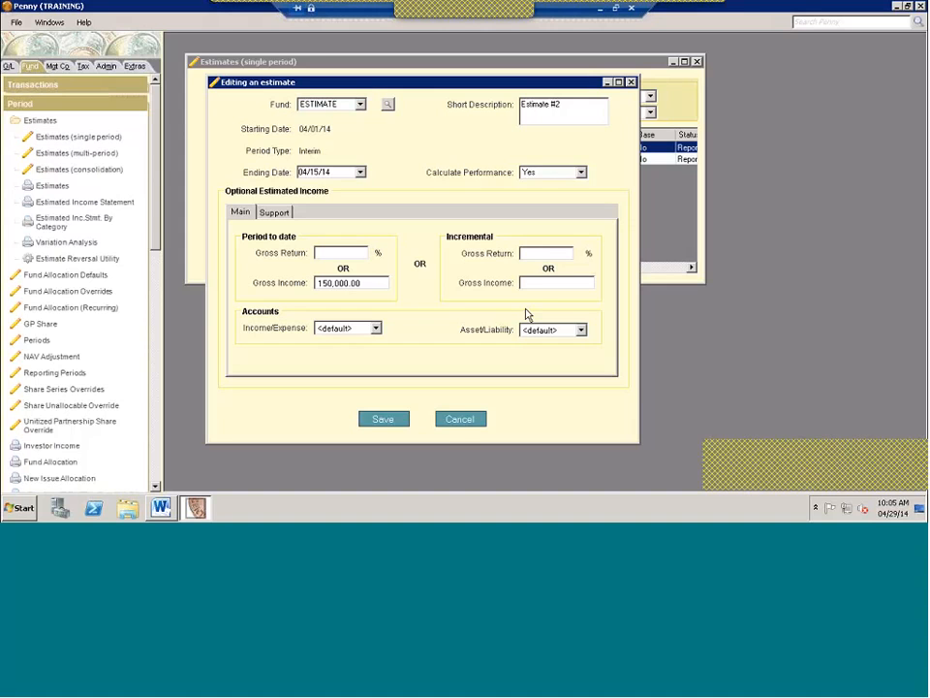
left_click(355, 252)
left_click(389, 283)
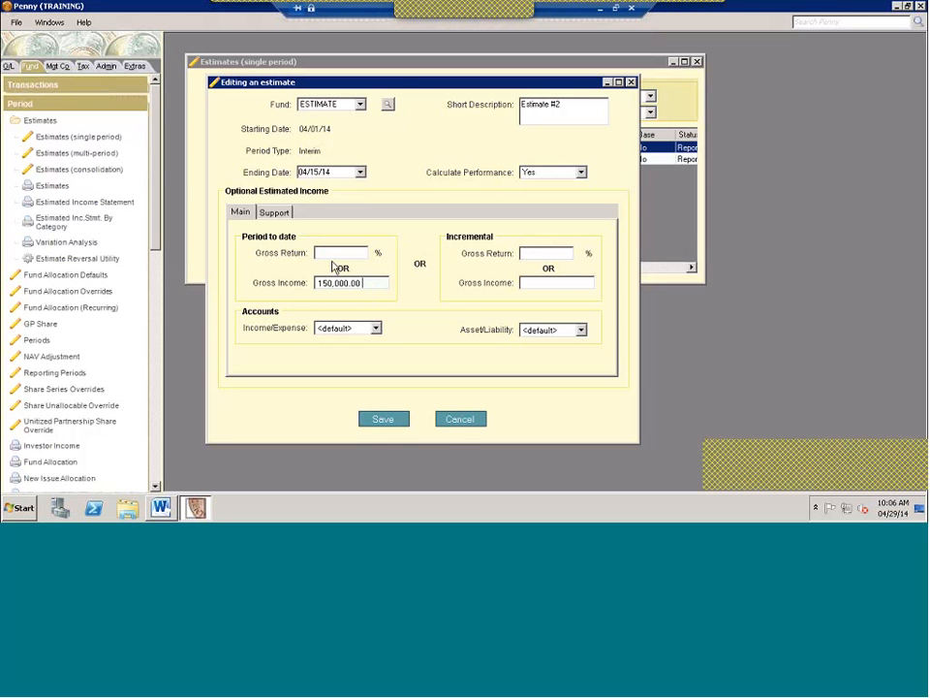
Enter period-to-date supporting amounts of 100,000 for Realized, 100,000 for Unrealized and -50,000 for Other Income/Expense.
left_click(275, 213)
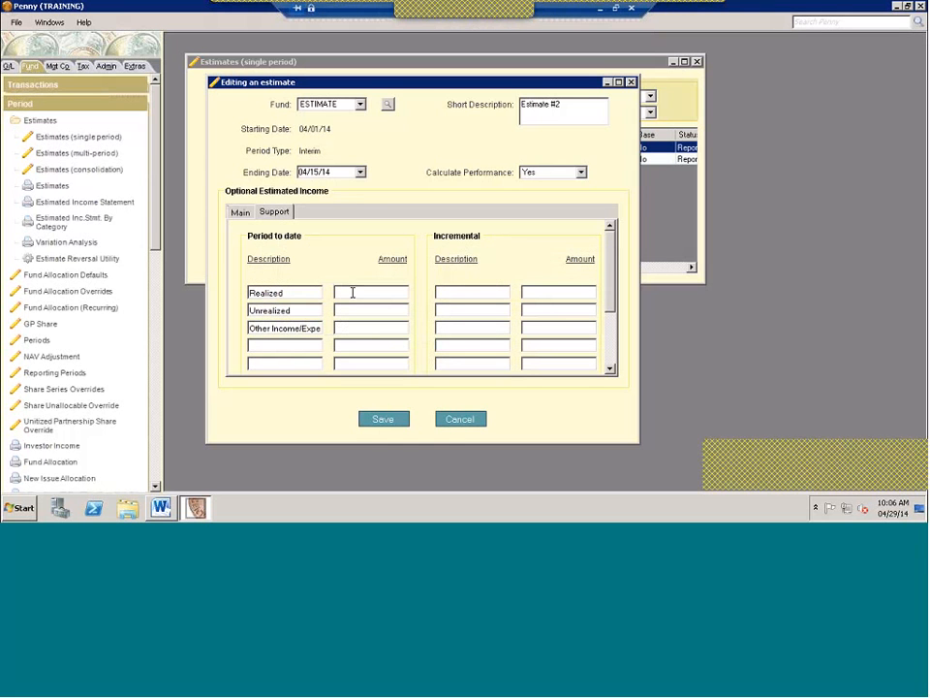
key("Tab")
type("1000")
type("00")
type("10")
key("BackSpace")
key("BackSpace")
left_click(397, 308)
type("1")
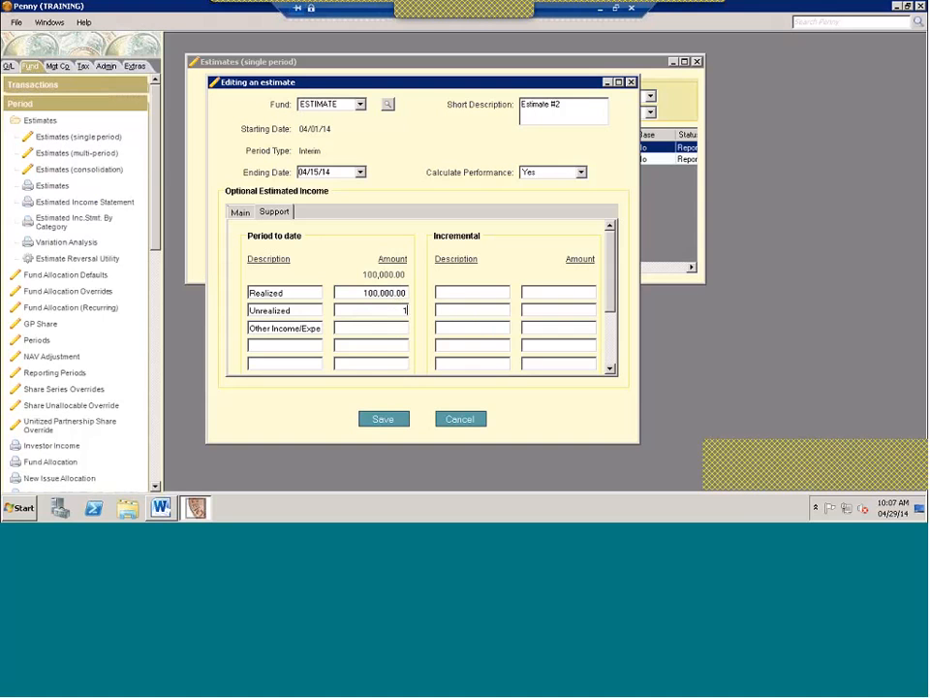
type("00000")
left_click(367, 327)
type("-50000")
left_click(339, 347)
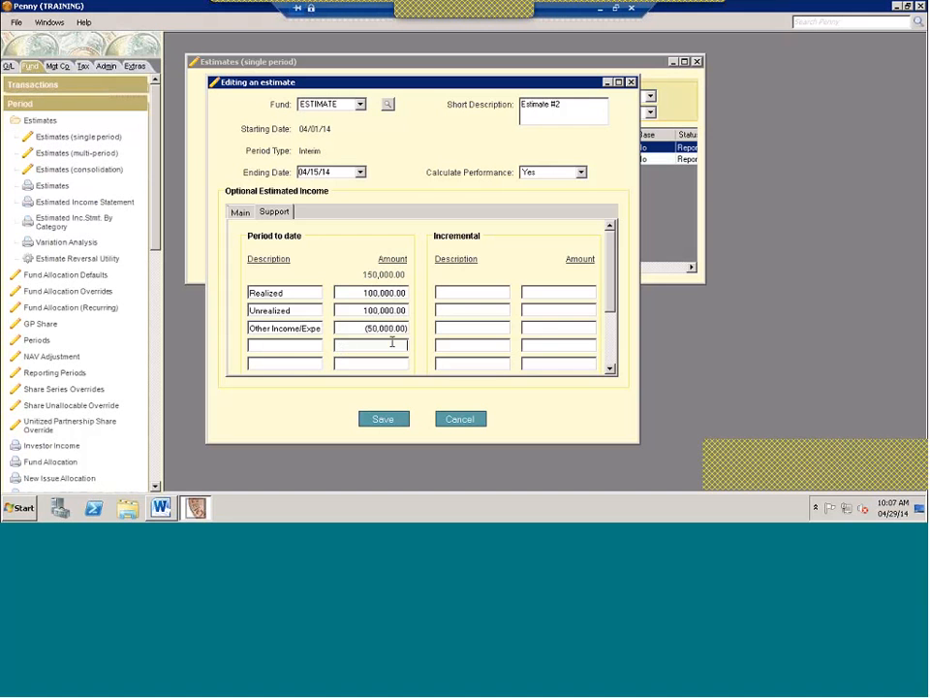
Compare the estimate's main gross income with its supporting amounts, and close Estimate #2 without saving.
left_click(242, 212)
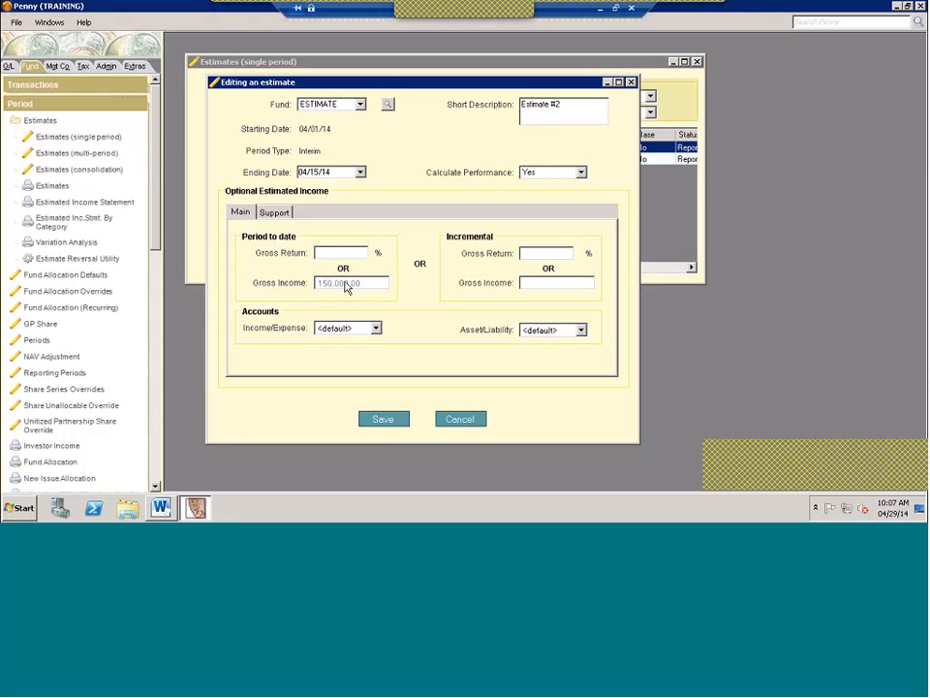
left_click(275, 213)
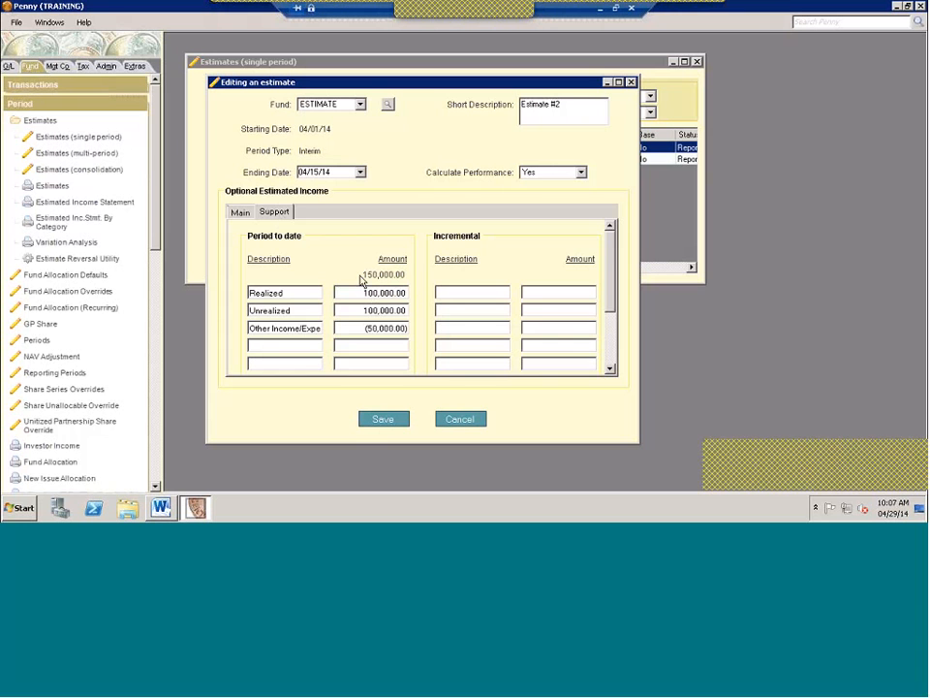
left_click(242, 213)
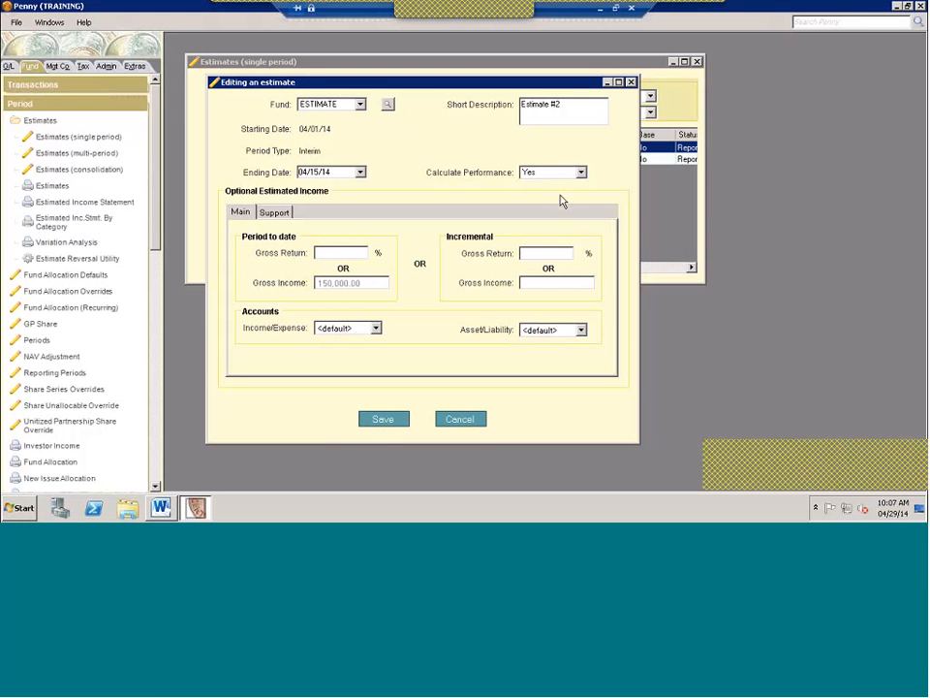
left_click(631, 82)
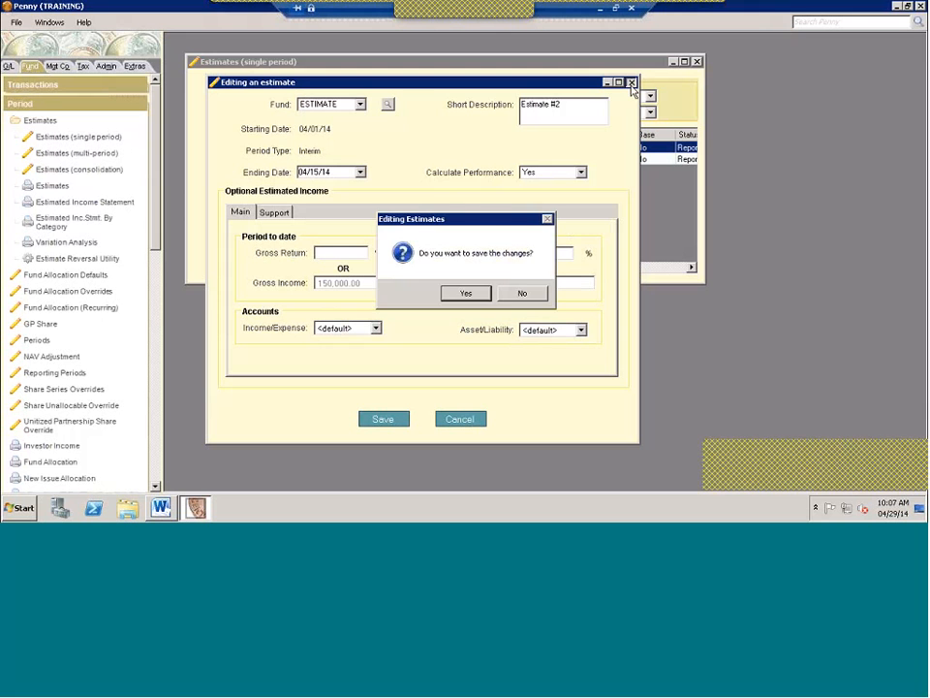
left_click(548, 219)
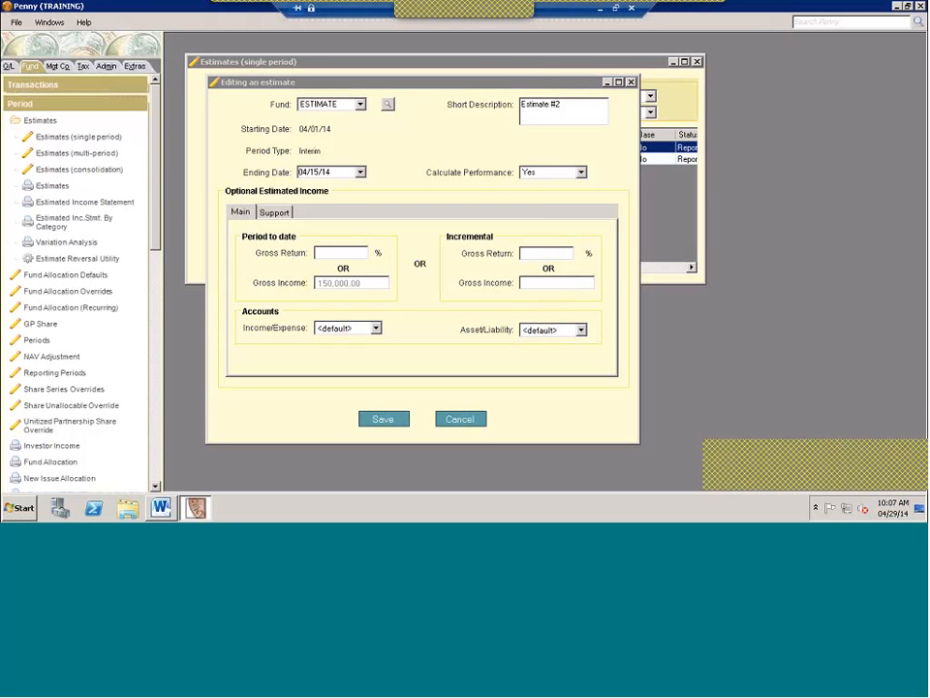
left_click(631, 82)
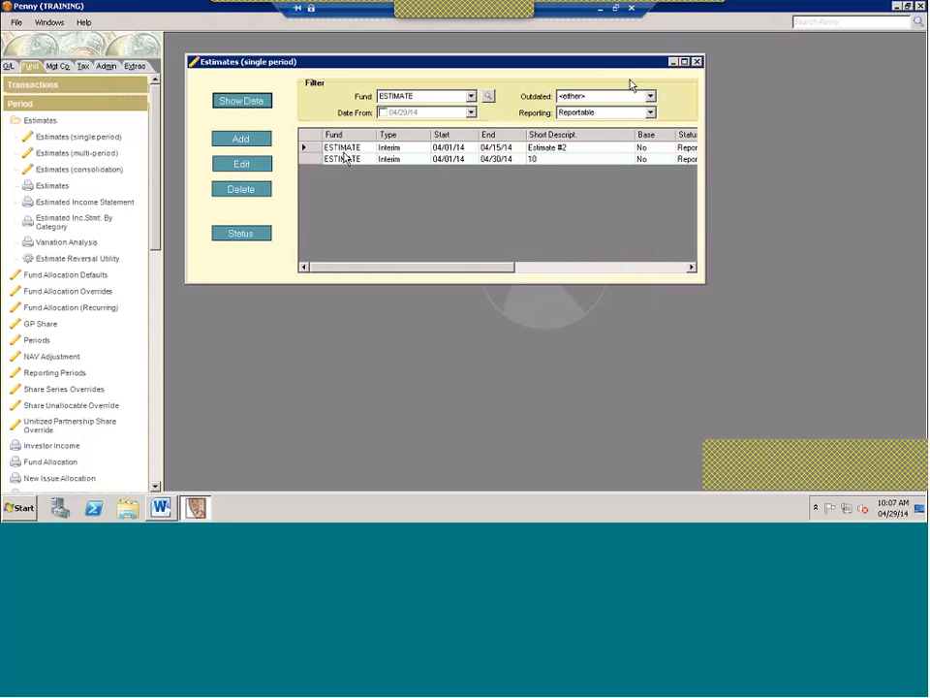
Run the Partner Capital report for the ESTIMATE fund from 04/01/14 to 04/15/14, summarized by investor/period and sorted by role, and examine it full size.
left_click(320, 150)
left_click(136, 108)
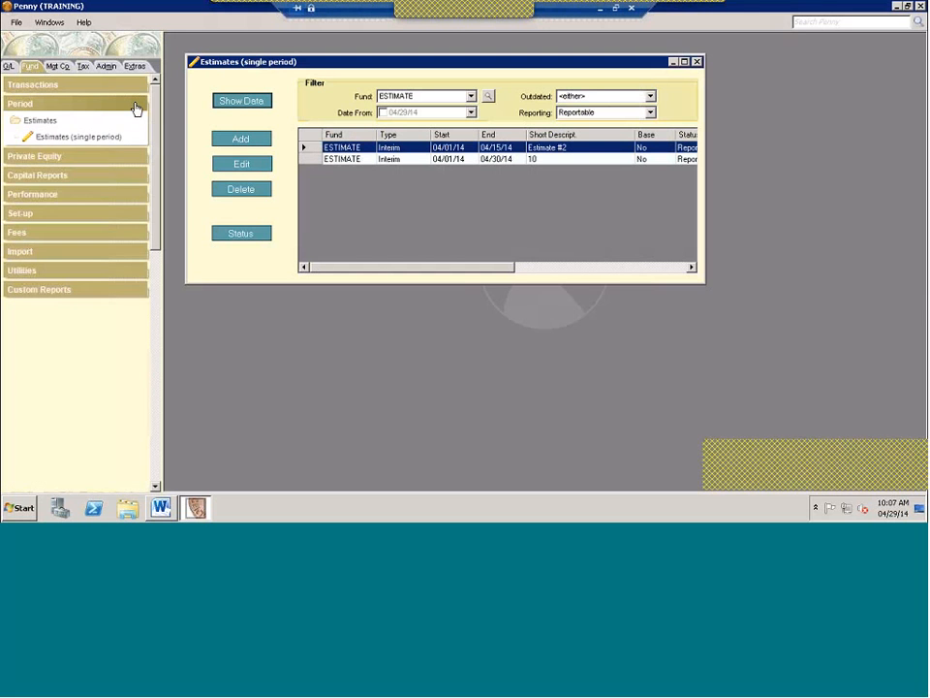
left_click(137, 108)
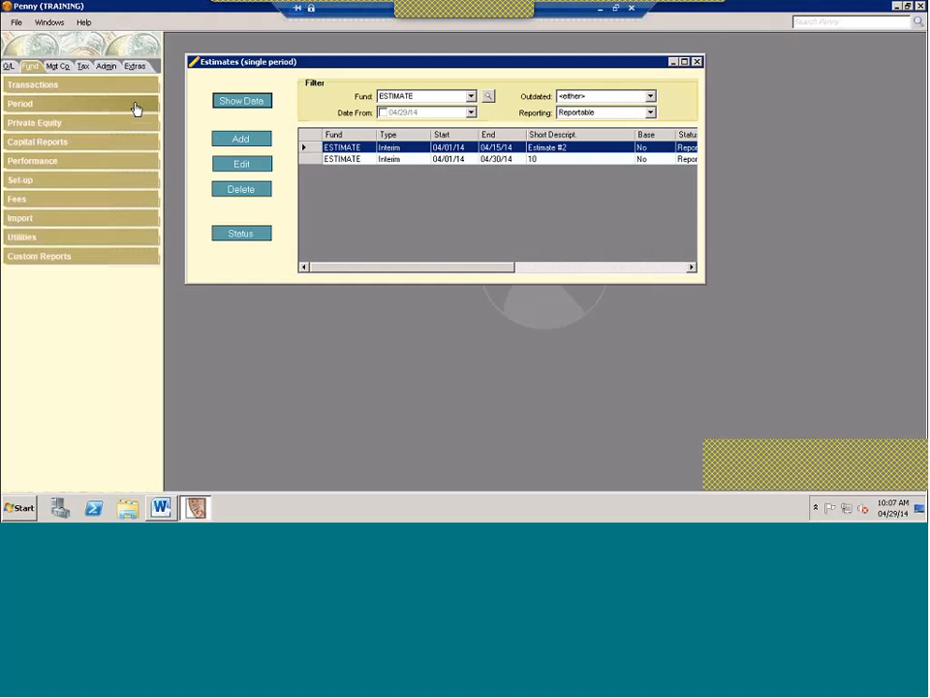
left_click(40, 147)
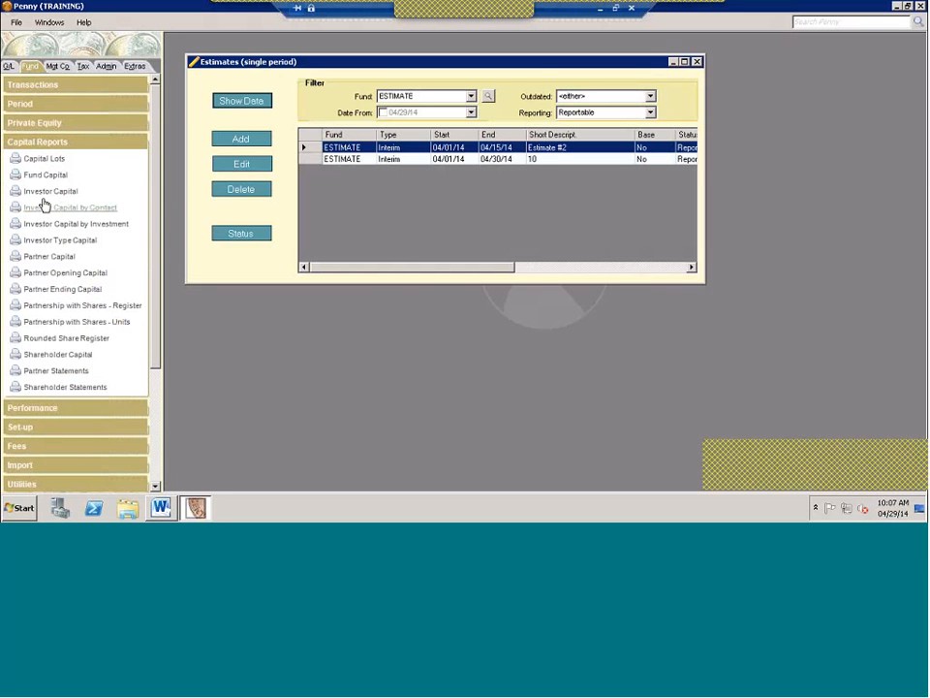
left_click(43, 257)
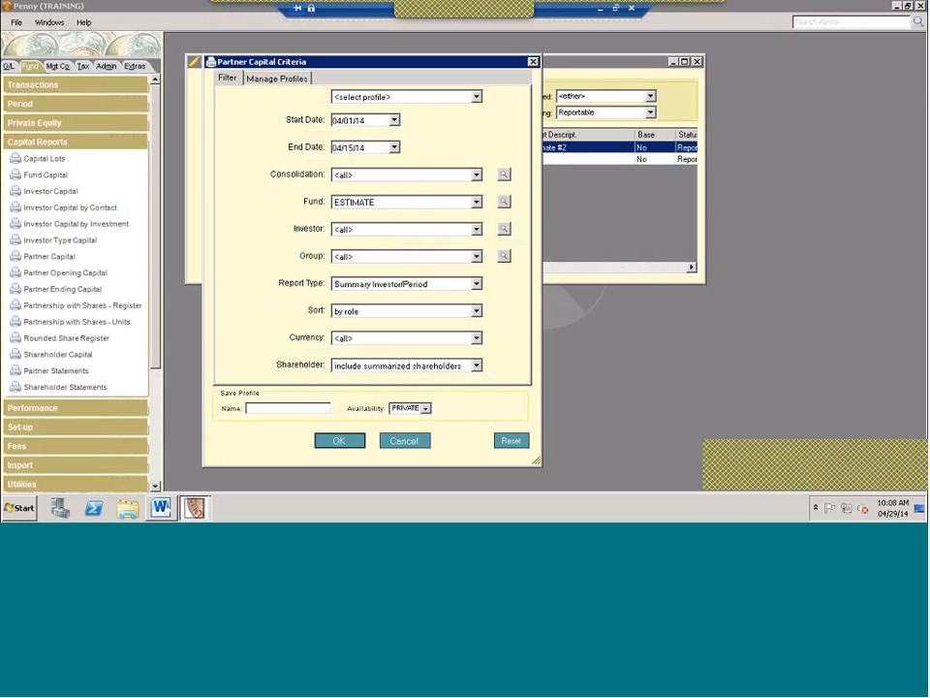
left_click(339, 440)
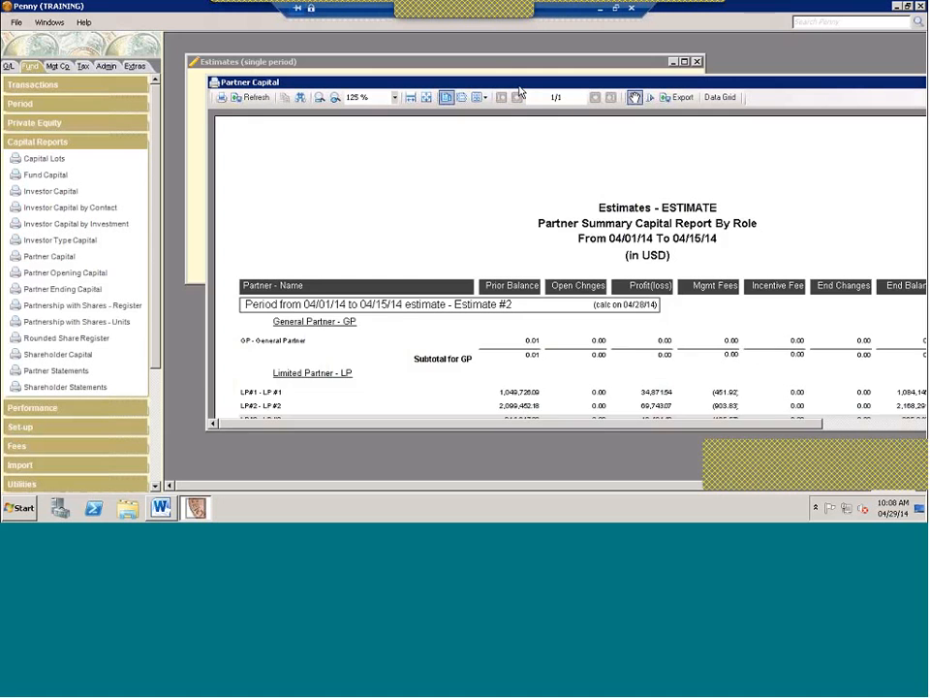
double_click(520, 85)
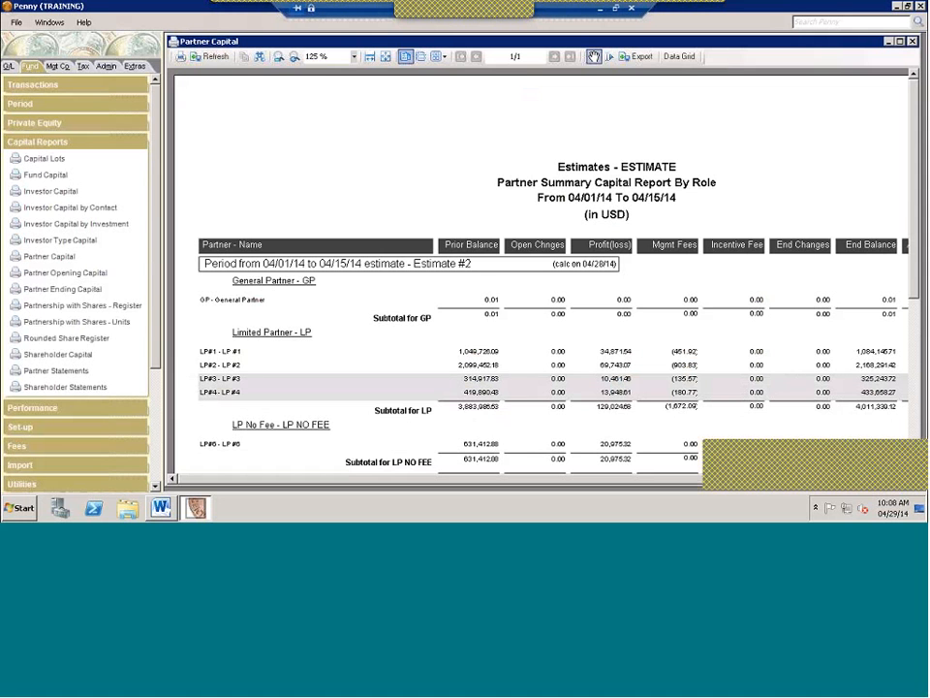
left_click_drag(539, 399, 409, 279)
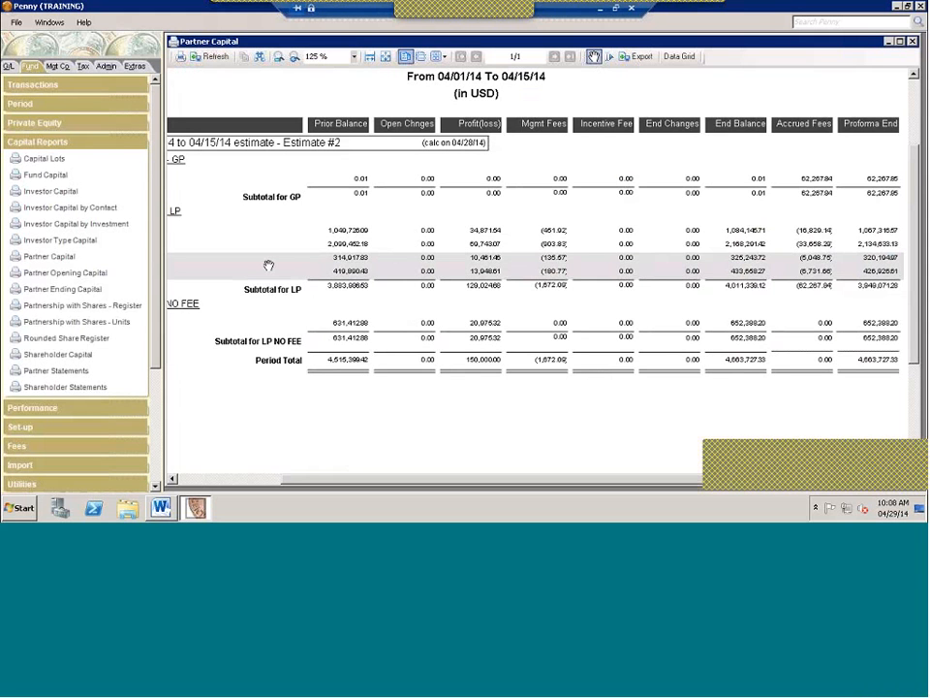
left_click_drag(250, 158, 320, 202)
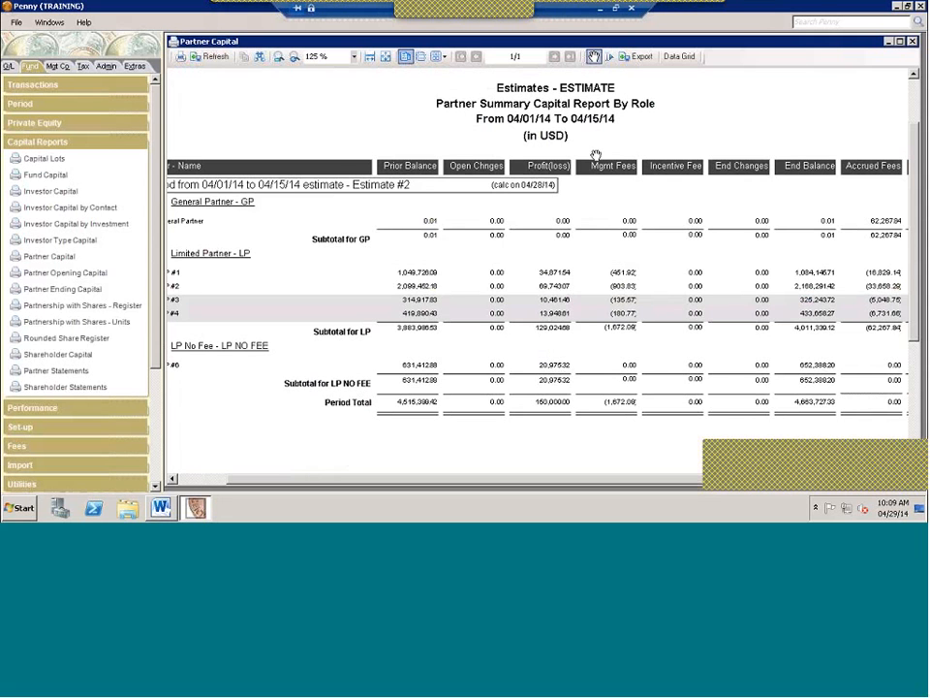
Run the Management Fee Calculation report for the ESTIMATE fund from 04/01/14 to 04/15/14, examine the fees per investor, and close both reports.
left_click(34, 142)
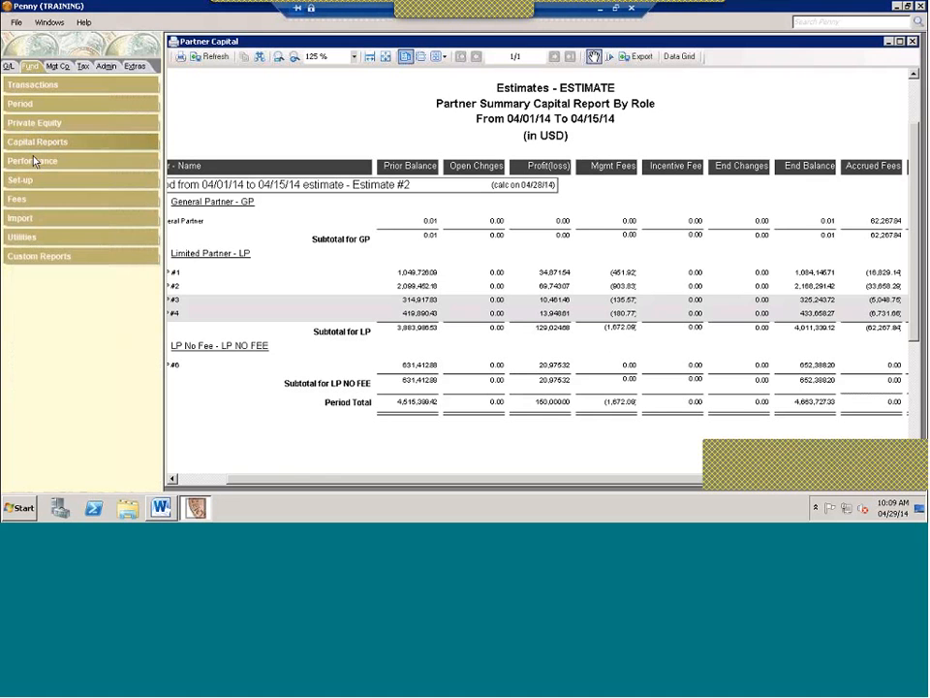
left_click(26, 205)
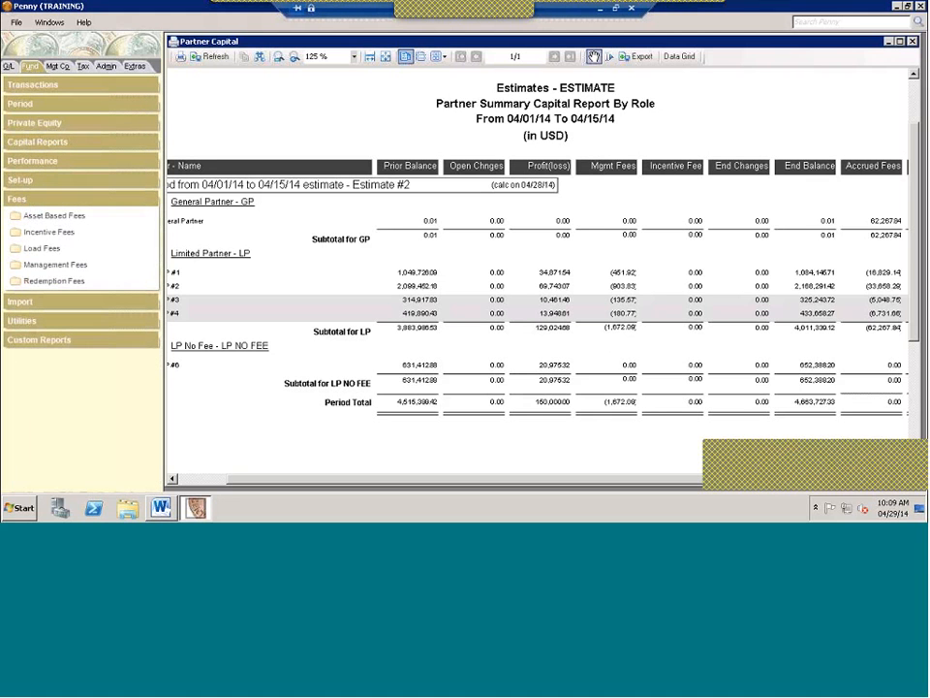
left_click(45, 263)
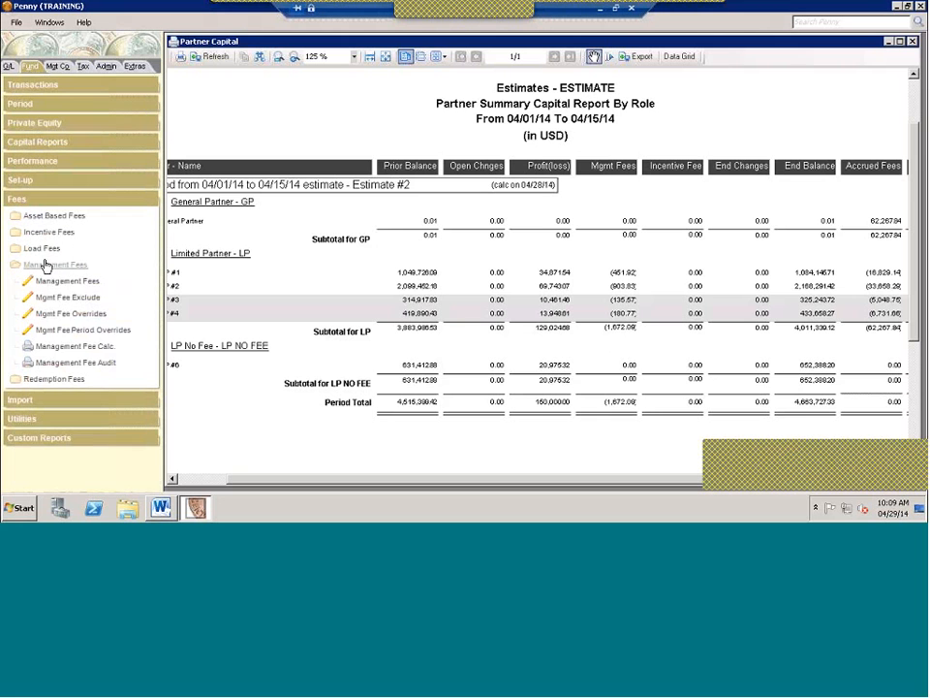
left_click(58, 346)
left_click(339, 364)
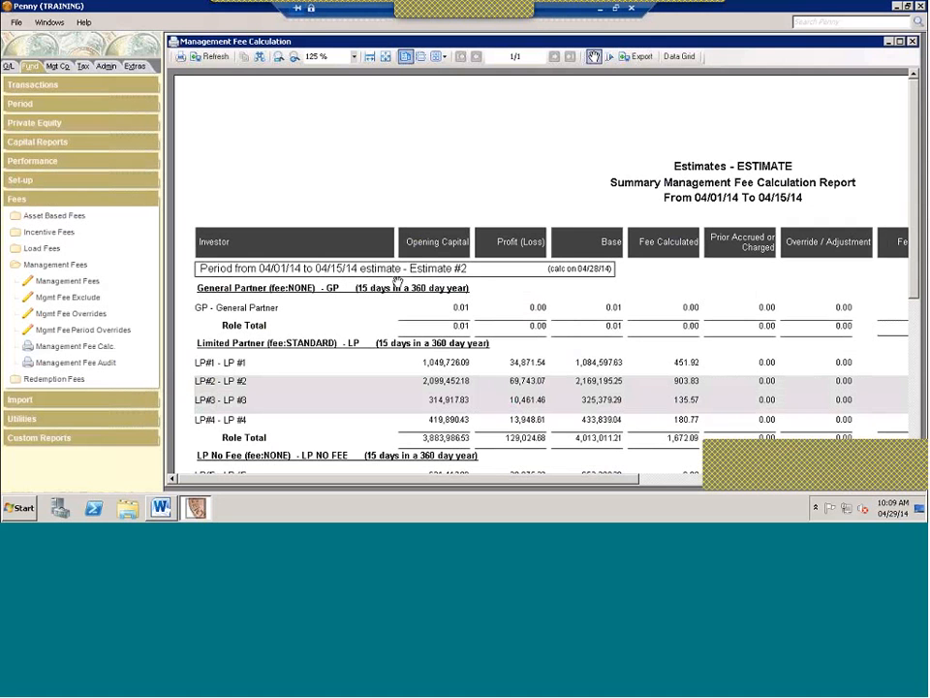
left_click_drag(397, 281, 343, 223)
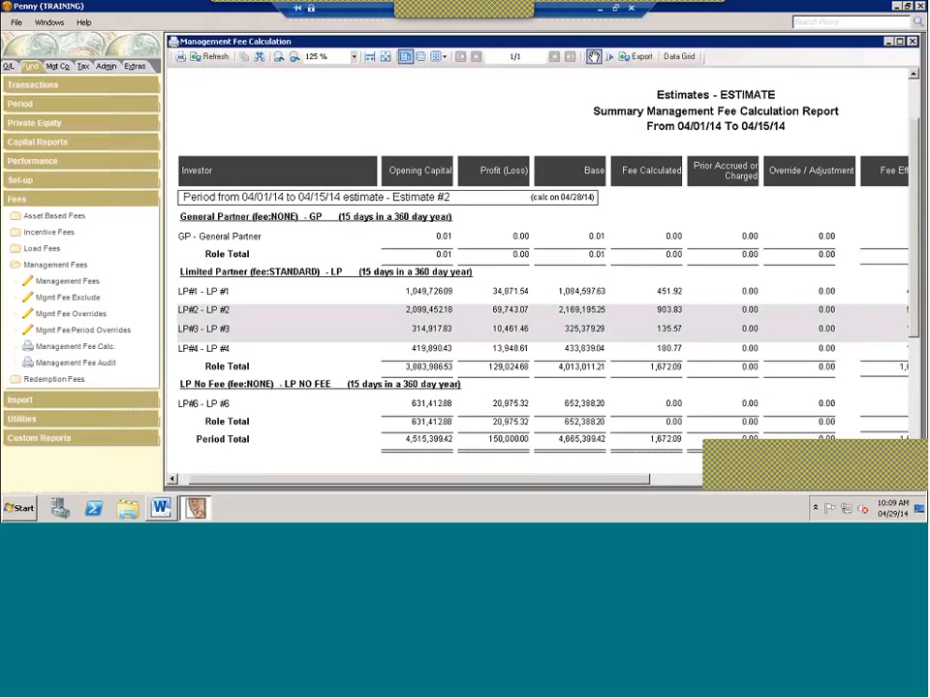
left_click(912, 42)
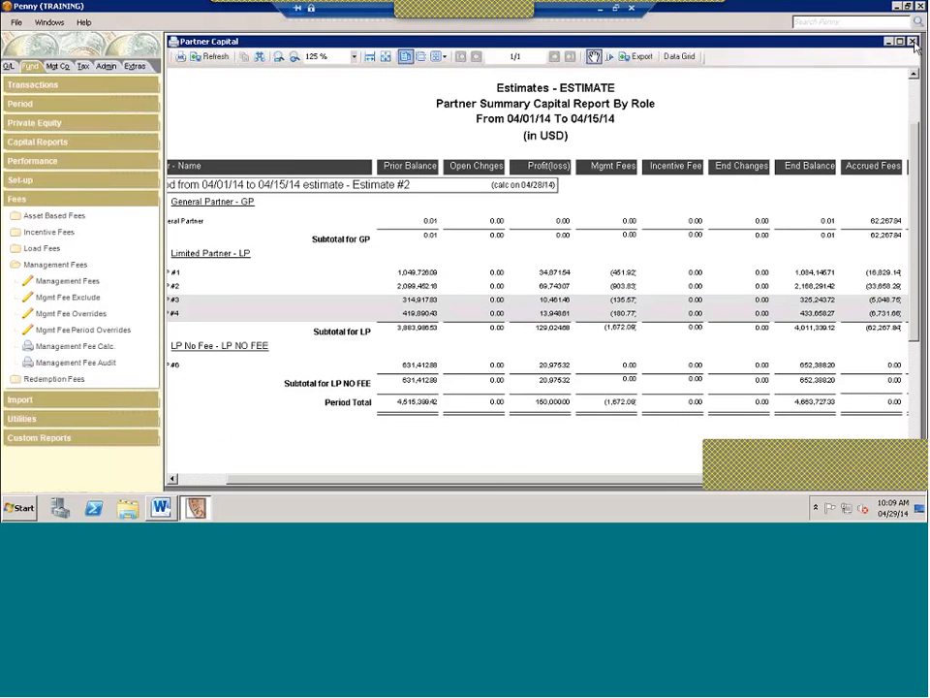
left_click(912, 41)
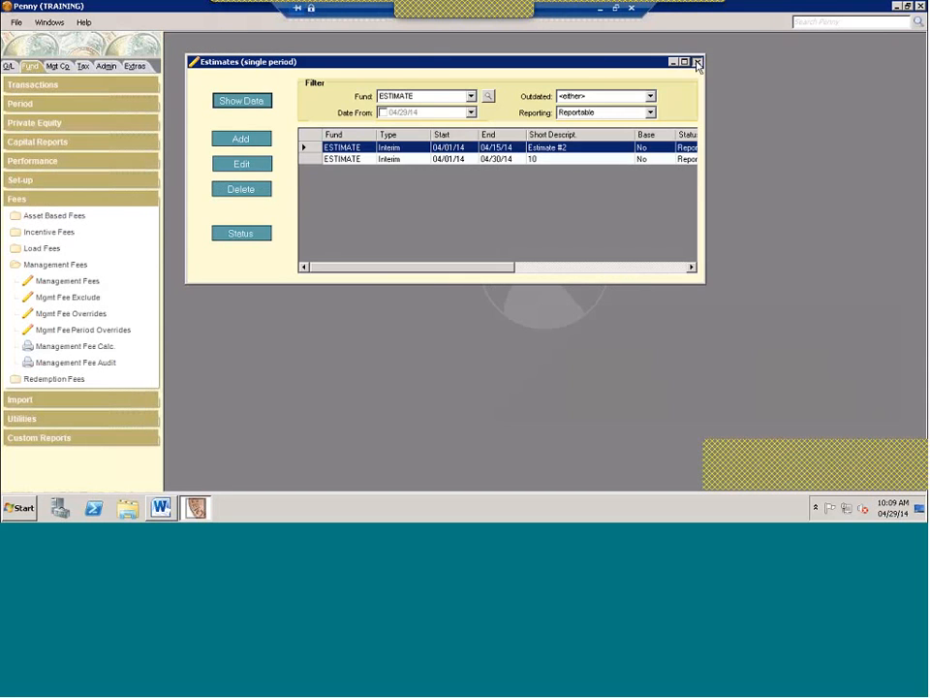
Open the ESTIMATE fund's multi-period estimate ending 05/15/14 and examine the income details of its 05/01/14 to 05/15/14 period.
left_click(697, 63)
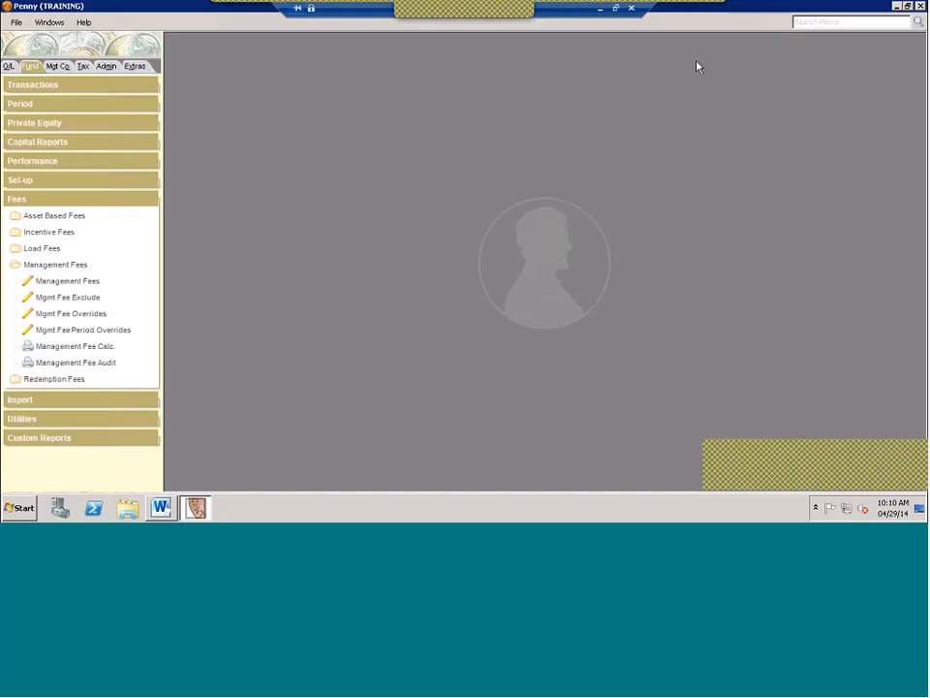
left_click(29, 107)
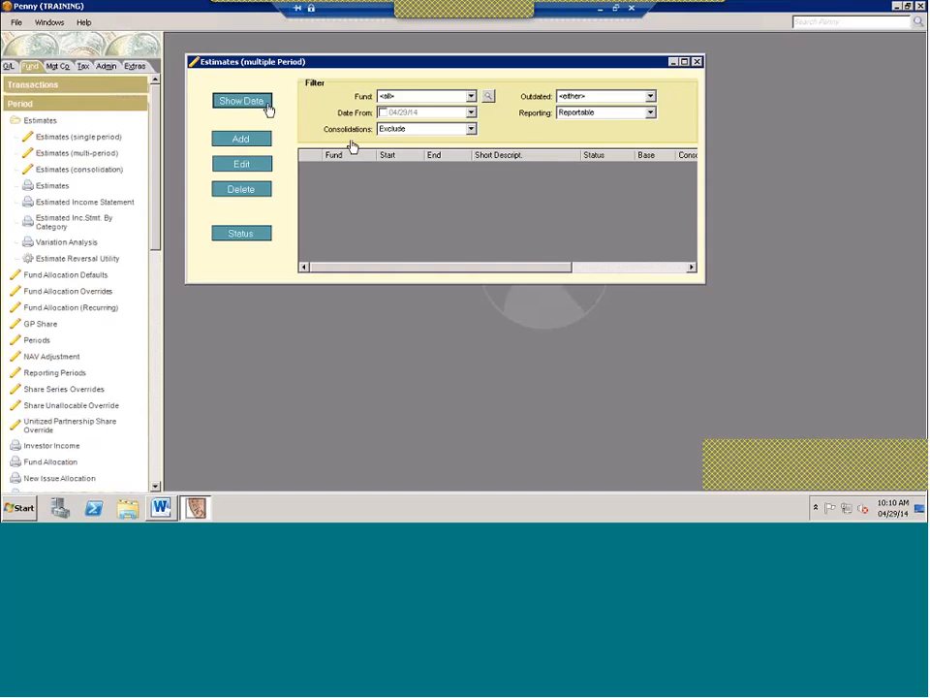
left_click(260, 104)
double_click(315, 171)
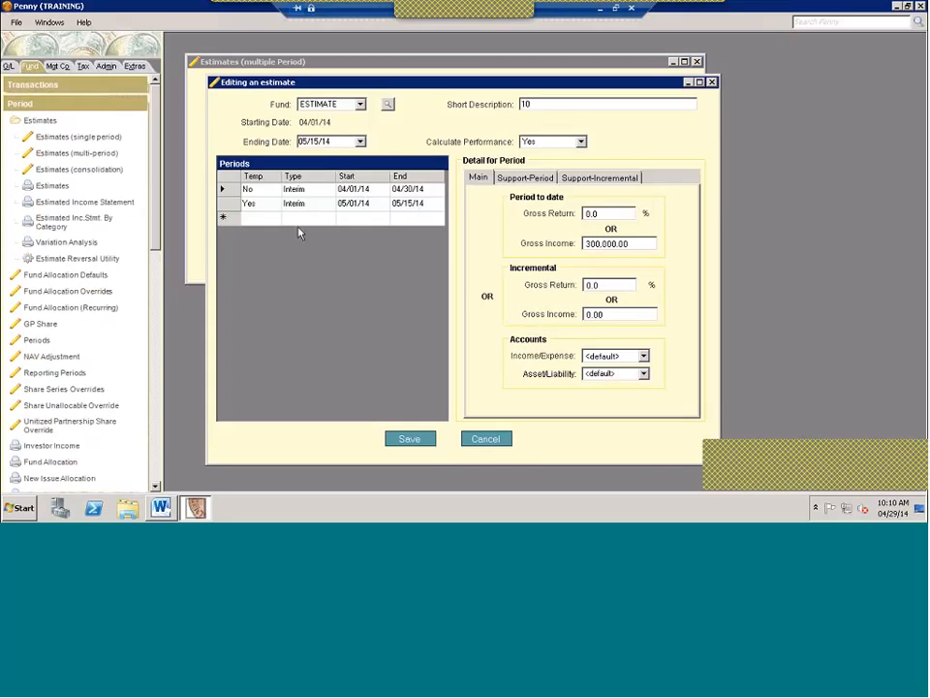
left_click(231, 207)
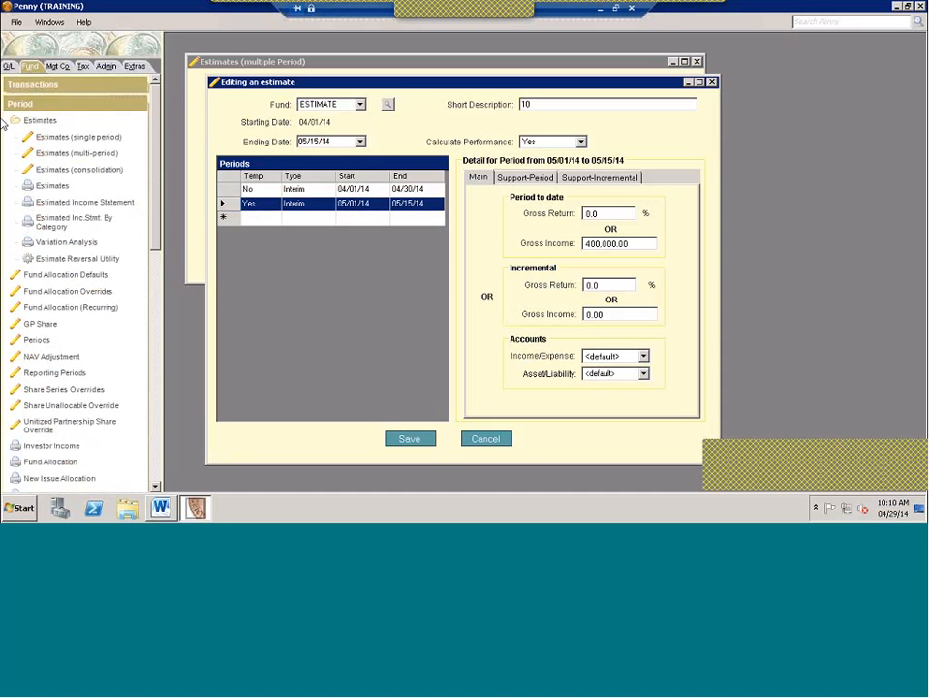
Run the Investor Capital report by period for the ESTIMATE fund from 05/01/14 to 05/15/14, examine its columns, and close the report and estimate windows.
double_click(39, 120)
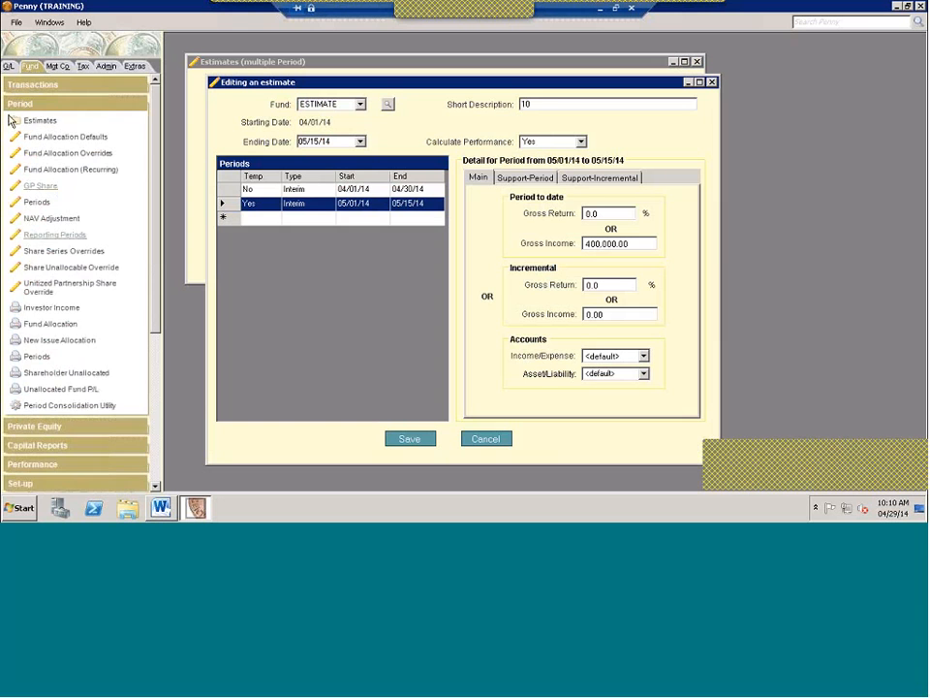
left_click(31, 104)
left_click(45, 143)
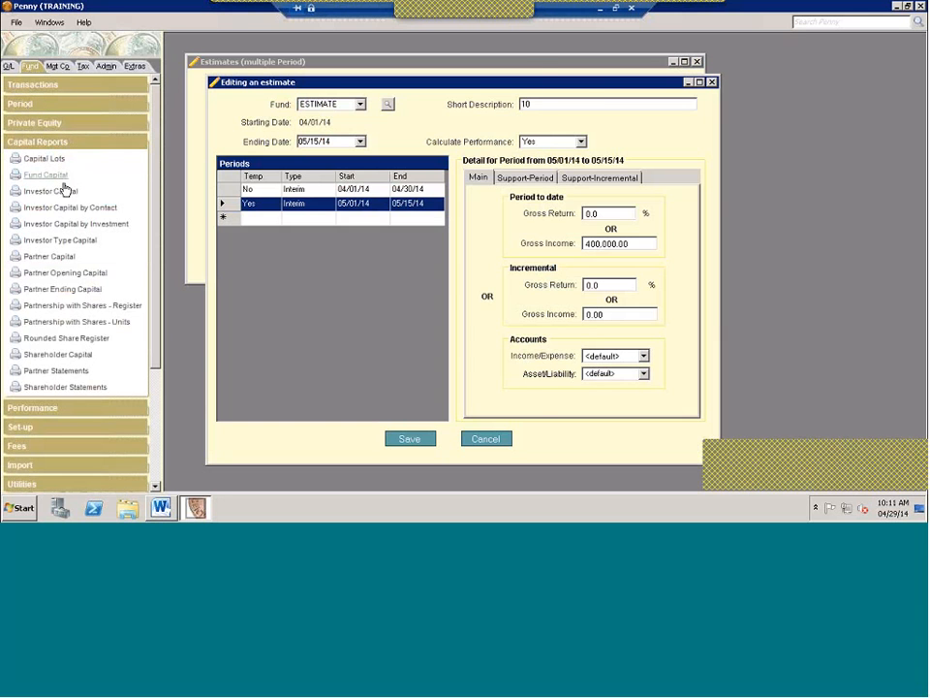
double_click(54, 190)
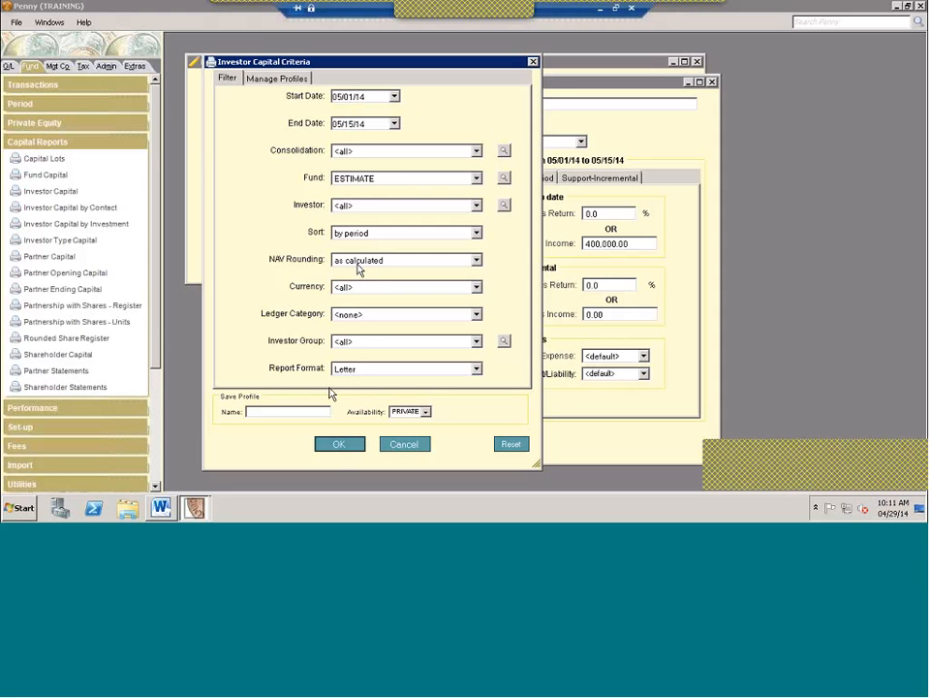
left_click(340, 444)
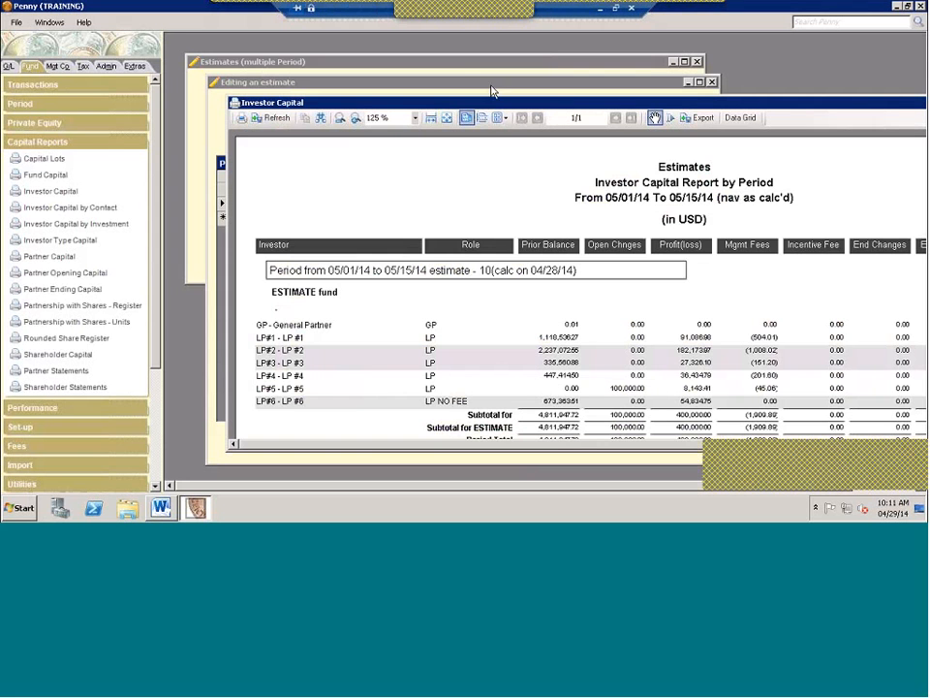
left_click_drag(494, 99, 433, 38)
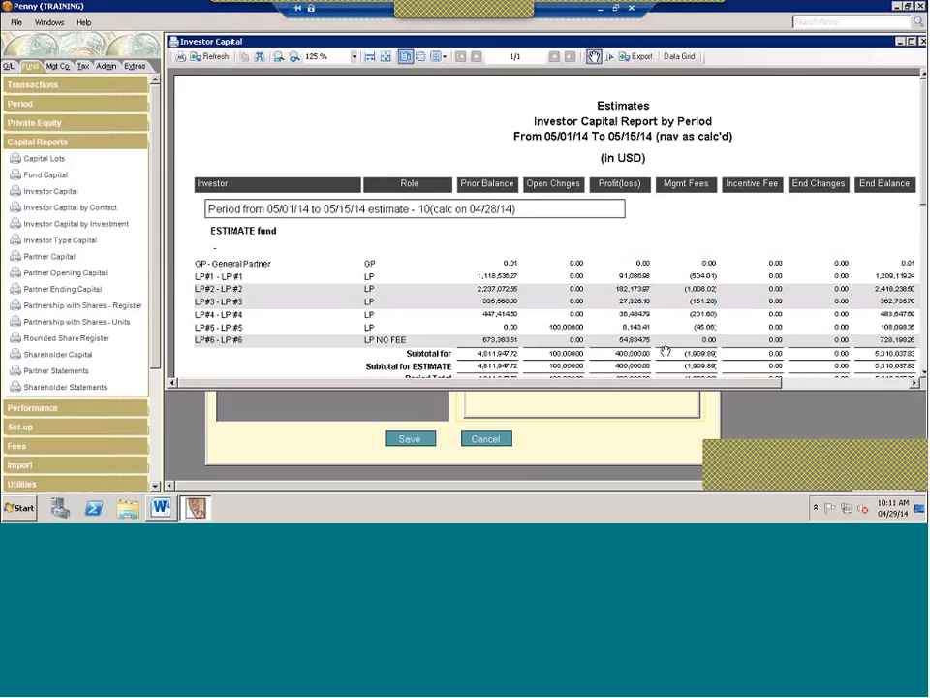
left_click_drag(634, 383, 718, 387)
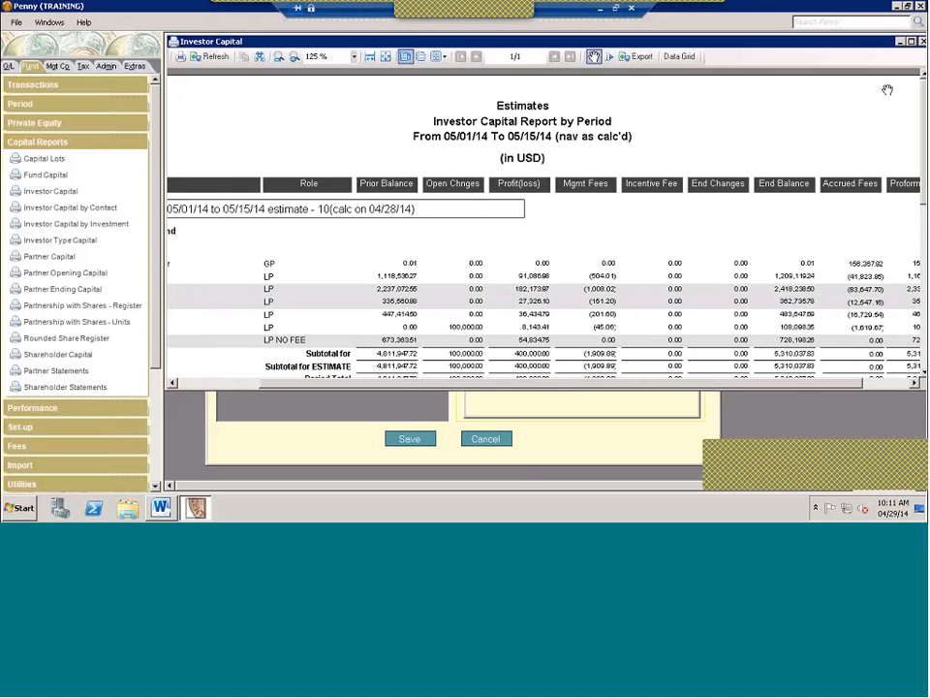
left_click(923, 41)
key("Escape")
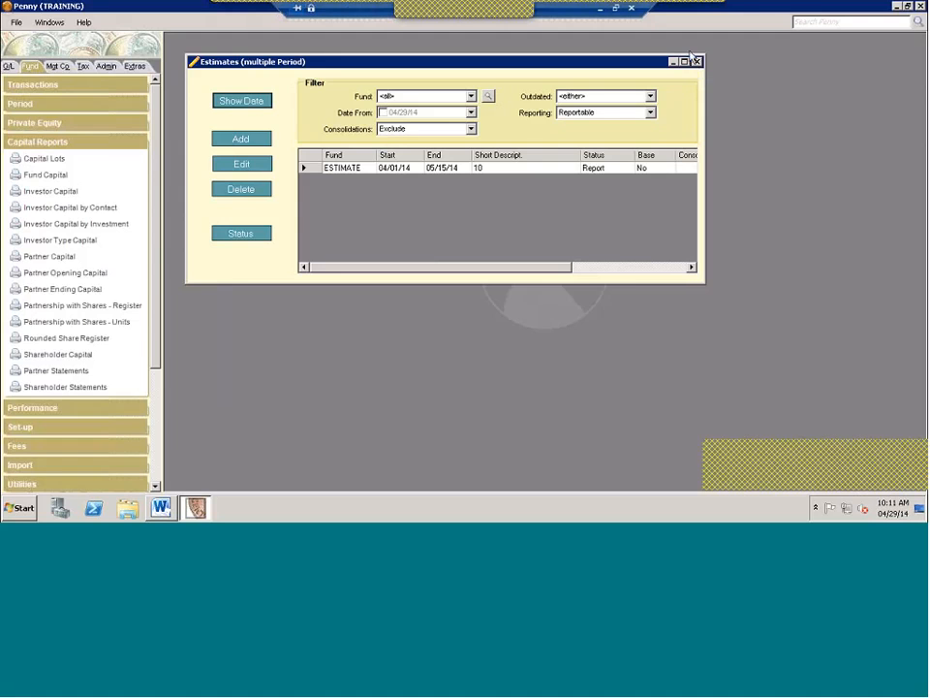
left_click(698, 63)
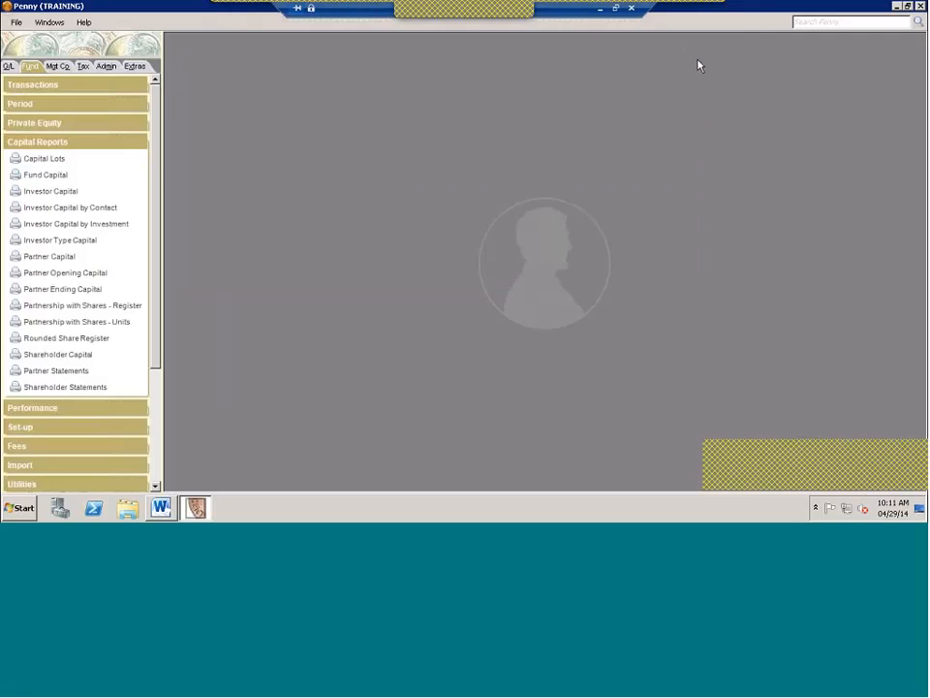
Examine the Multiple Estimate Limit options in the environment settings, choose Multiple, and close the settings.
left_click(105, 66)
left_click(54, 86)
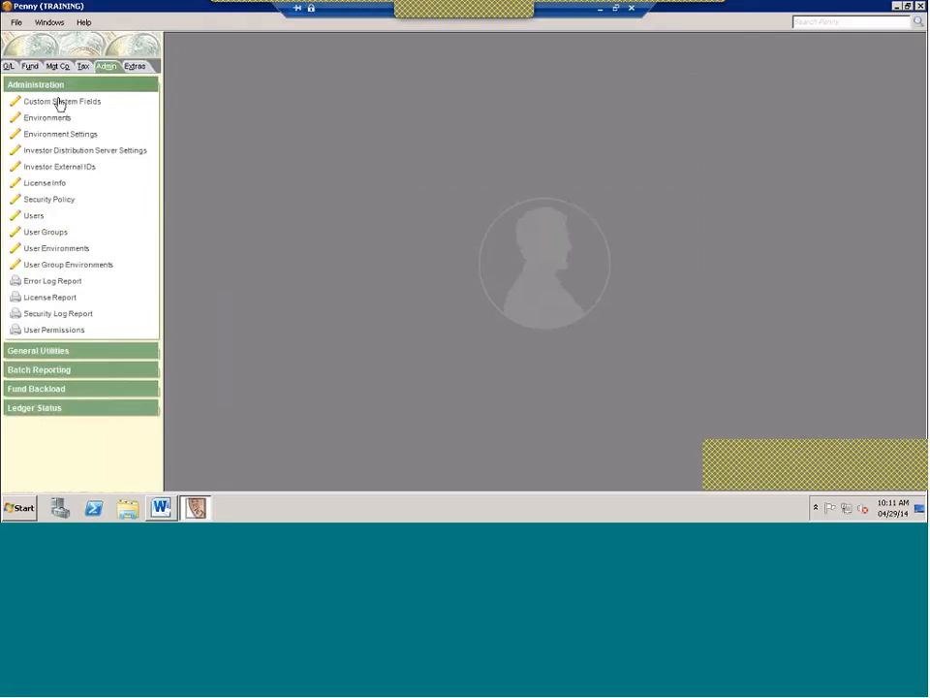
left_click(59, 136)
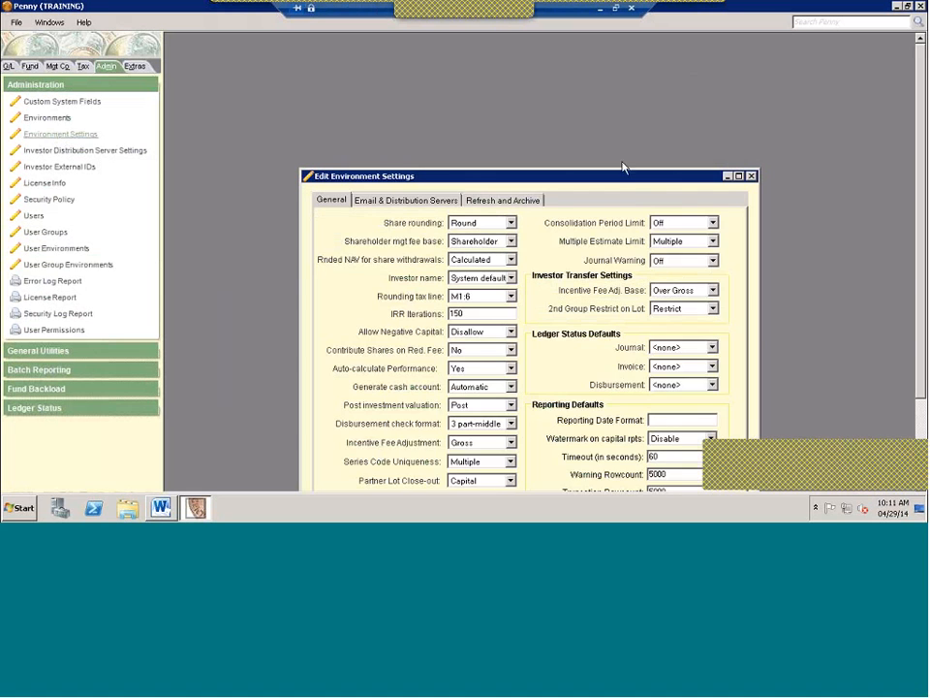
left_click_drag(598, 174, 566, 130)
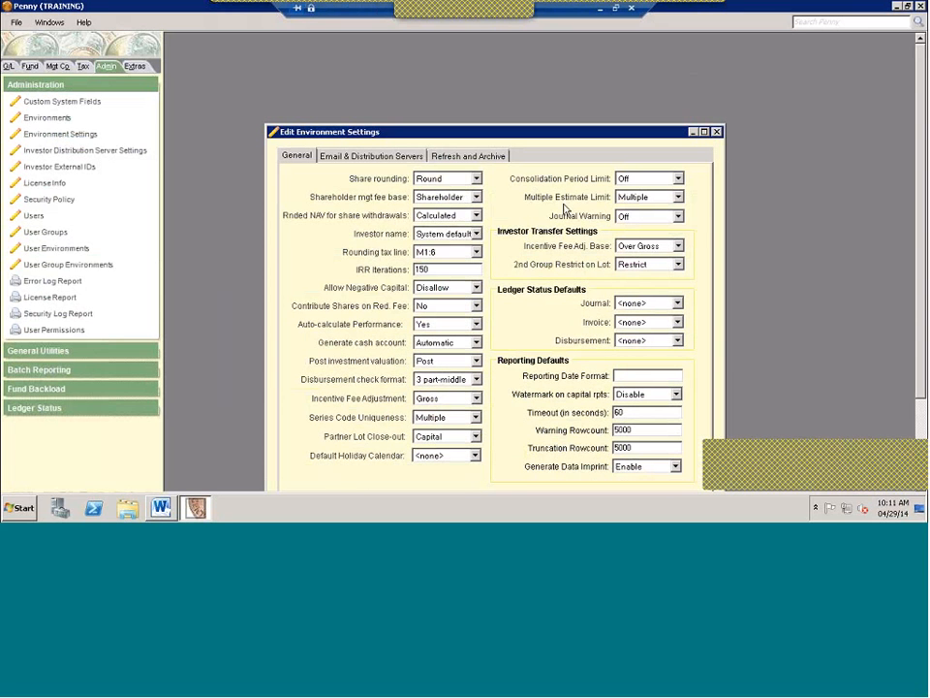
left_click(678, 198)
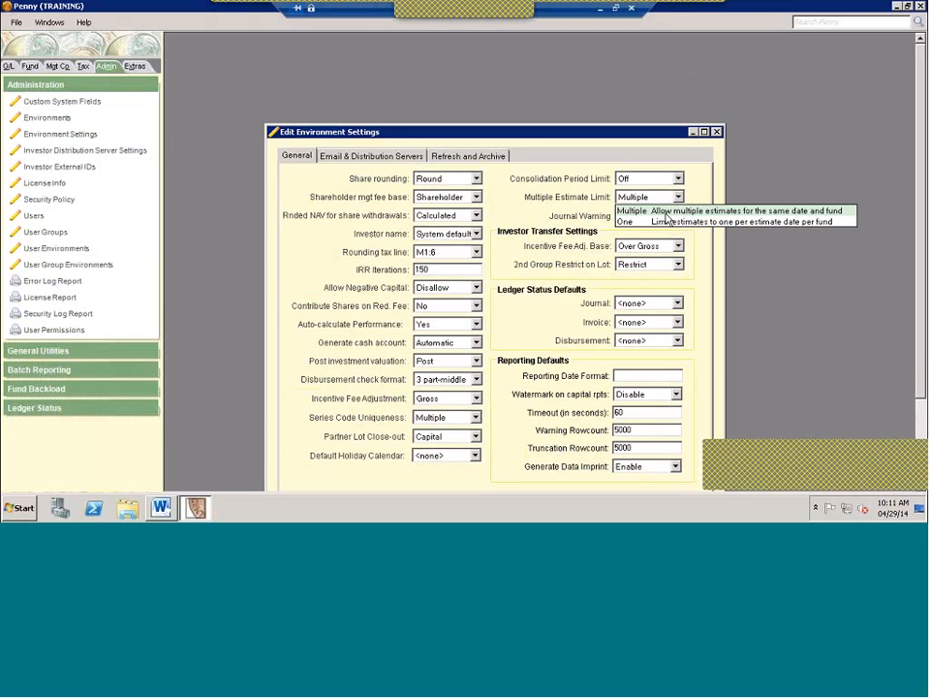
left_click(666, 212)
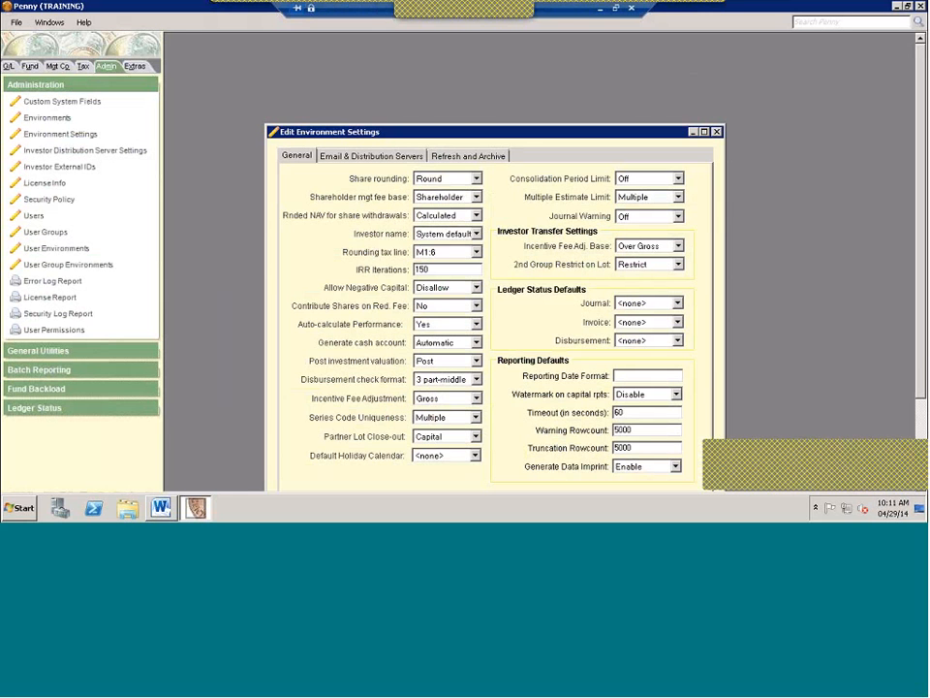
left_click(717, 131)
left_click(523, 295)
List the reportable single-period estimates filtered to the ESTIMATE fund.
left_click(30, 66)
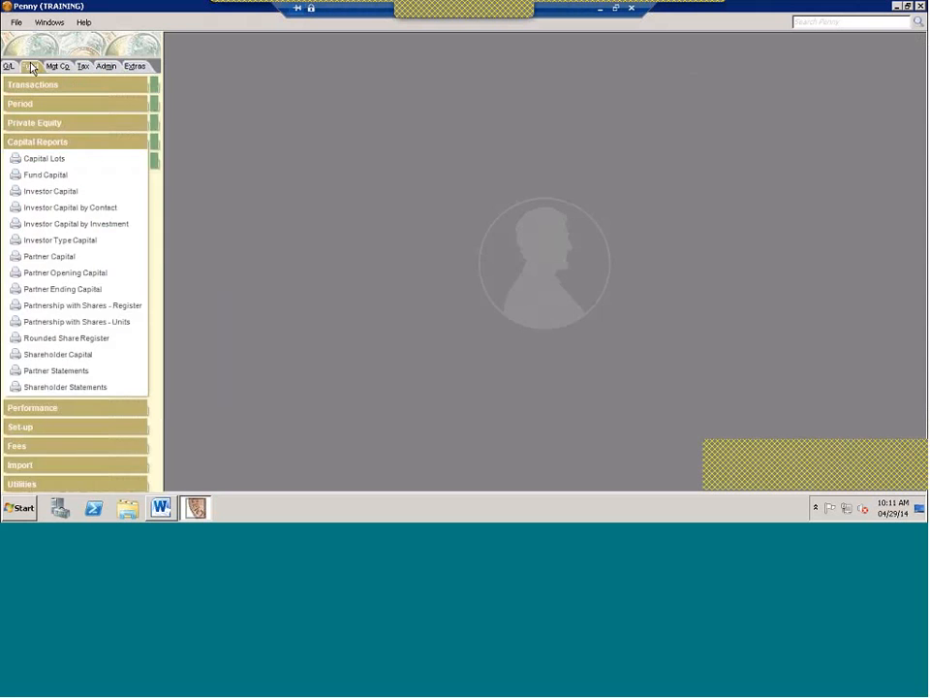
left_click(20, 103)
left_click(39, 120)
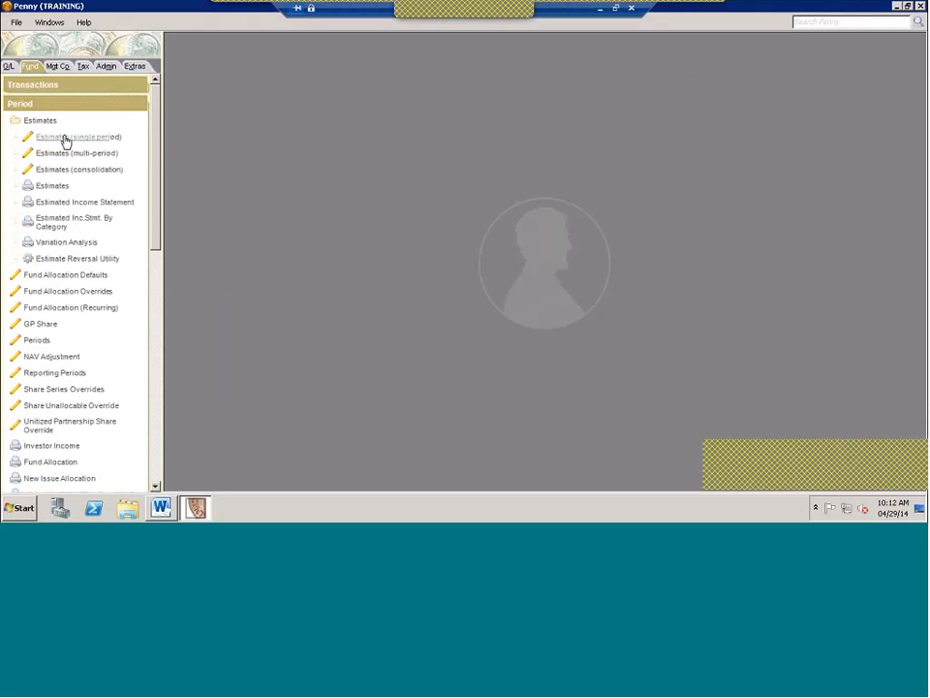
left_click(65, 138)
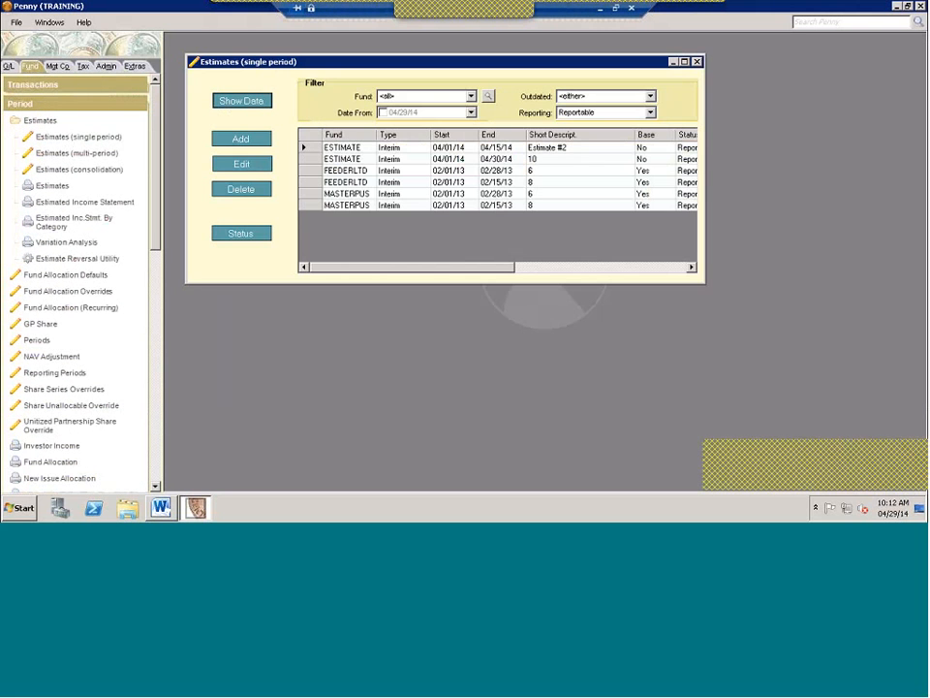
left_click(471, 96)
left_click(393, 118)
left_click(245, 102)
Open Estimate #2, highlight its short description, and close the estimate without saving.
double_click(304, 146)
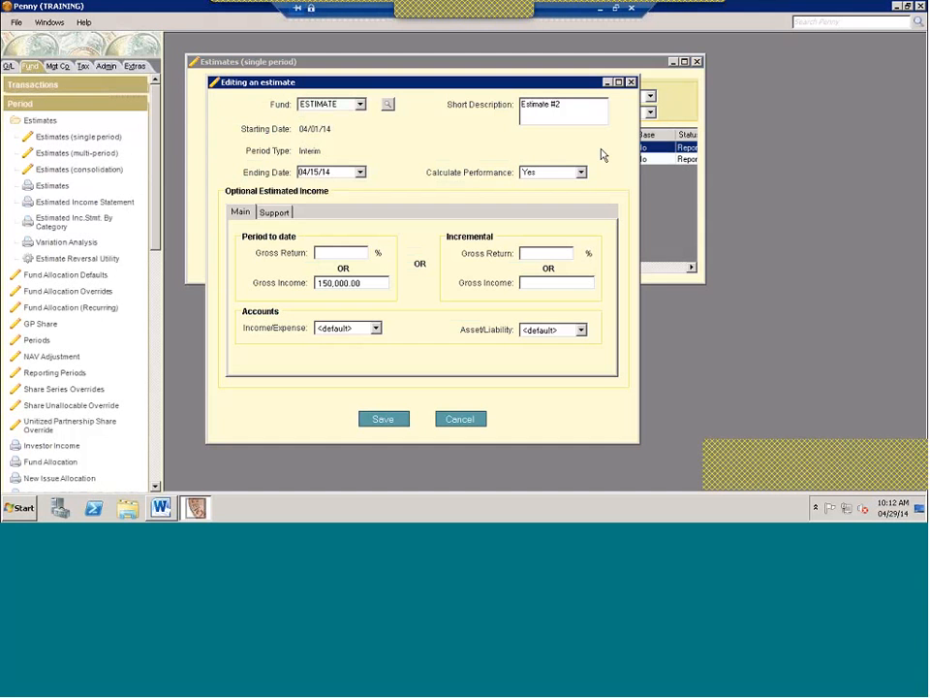
left_click_drag(563, 113, 521, 110)
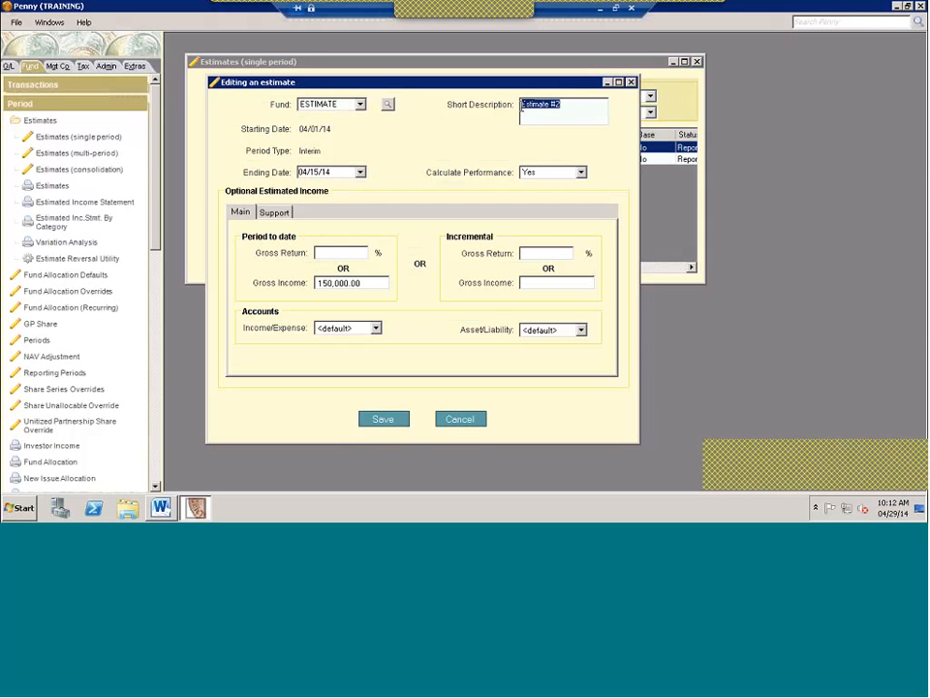
left_click(632, 84)
left_click(527, 293)
left_click(631, 83)
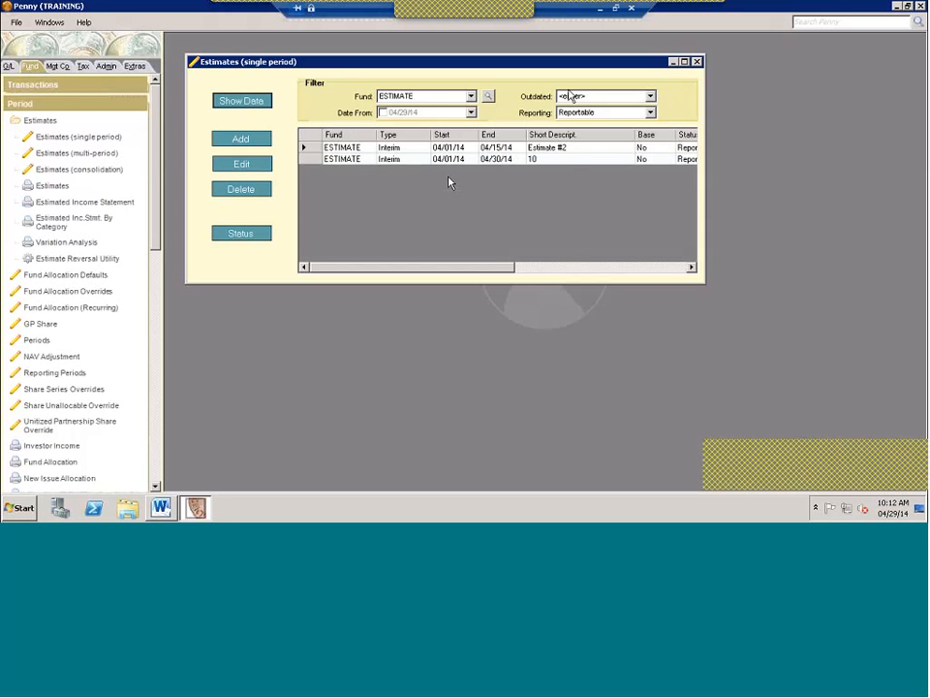
List the ESTIMATE fund's estimates with Reporting set to All, compare their Base and Status columns, and close the list.
left_click(650, 114)
left_click(595, 134)
left_click(250, 102)
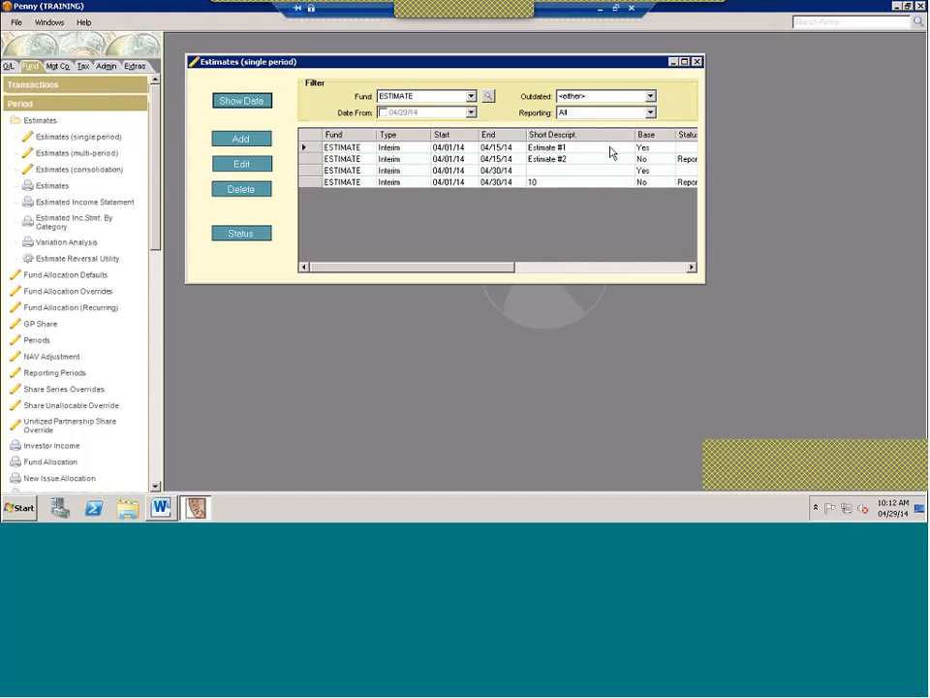
left_click_drag(503, 269, 548, 273)
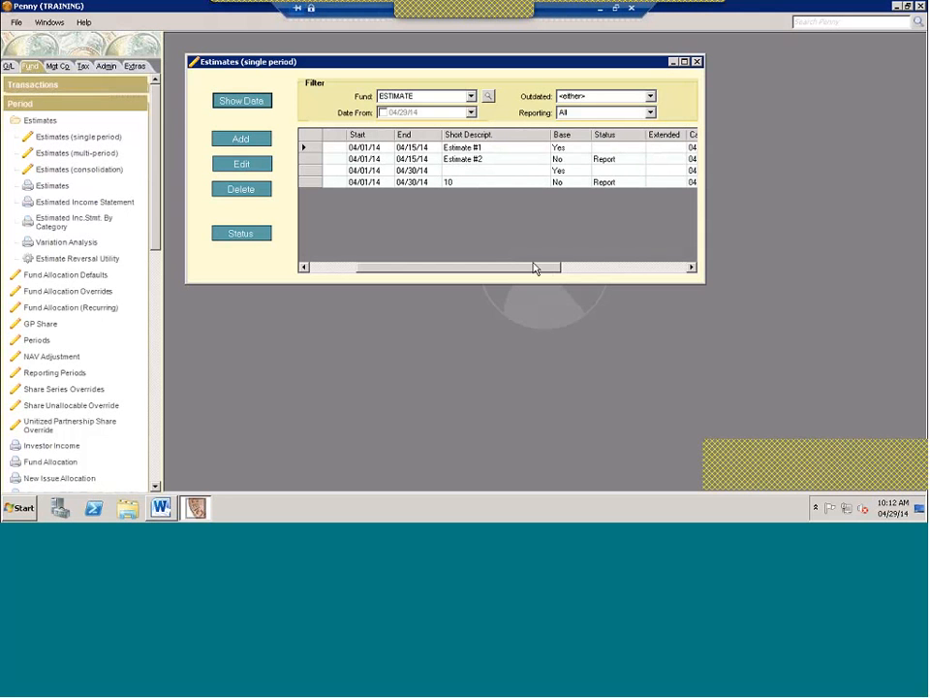
left_click_drag(536, 268, 436, 278)
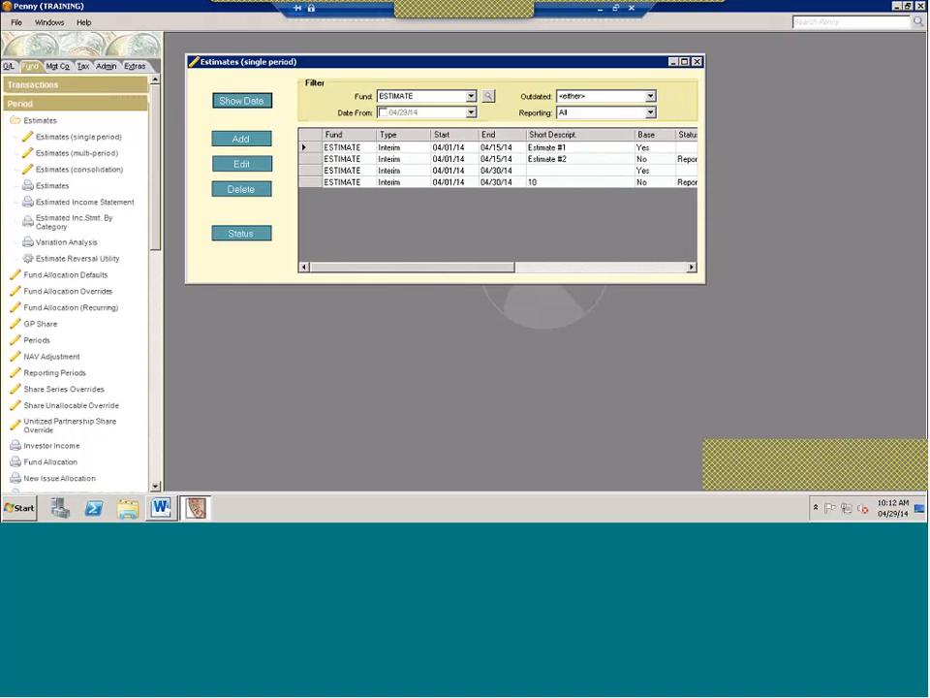
left_click(312, 156)
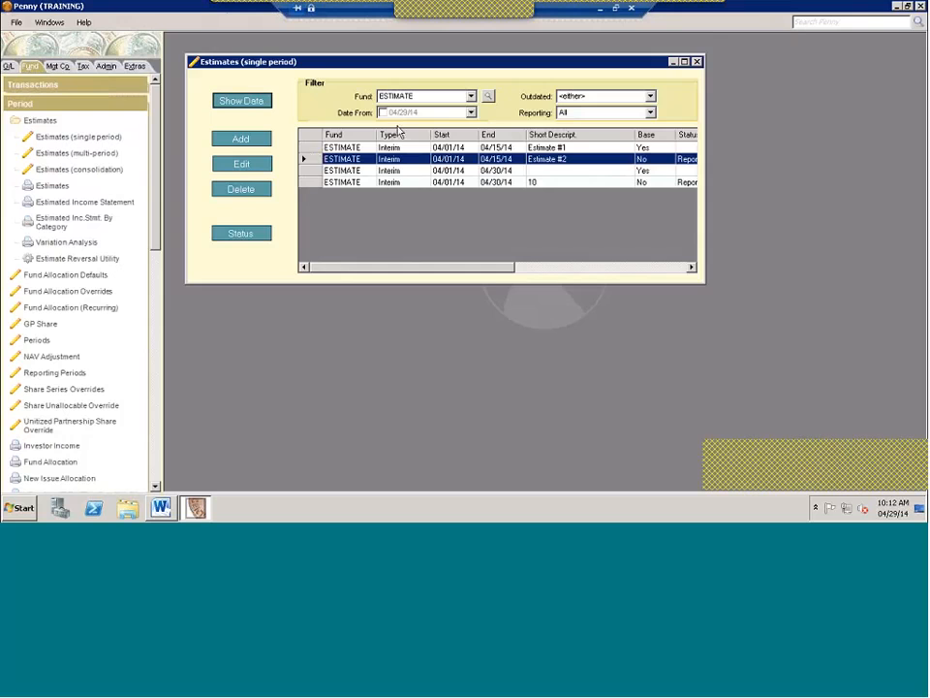
left_click(697, 62)
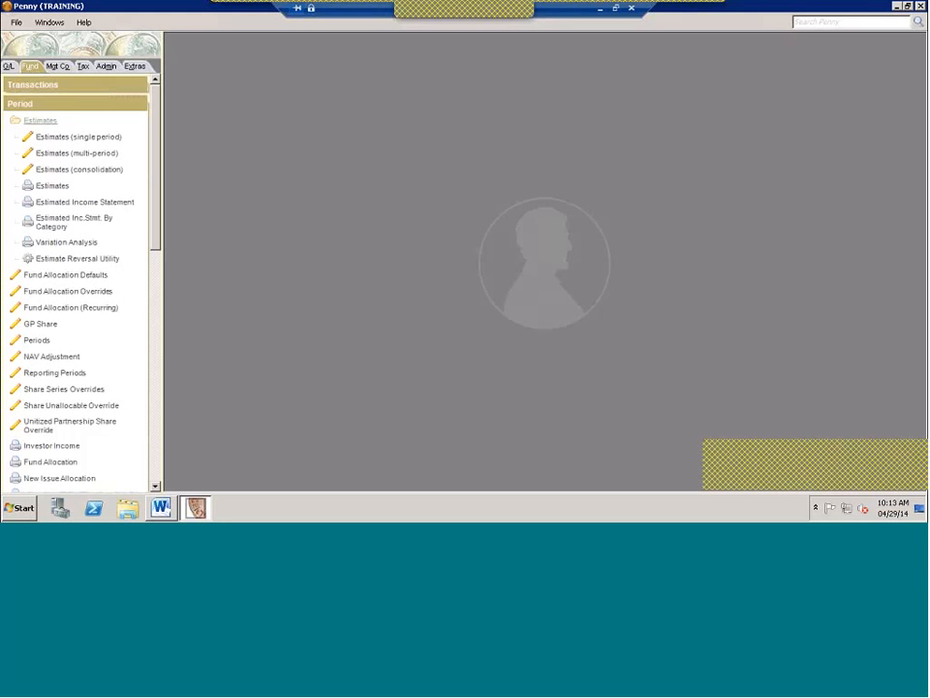
List the reportable single-period estimates for all funds, open the status of Estimate #2, and cancel out of it.
left_click(58, 139)
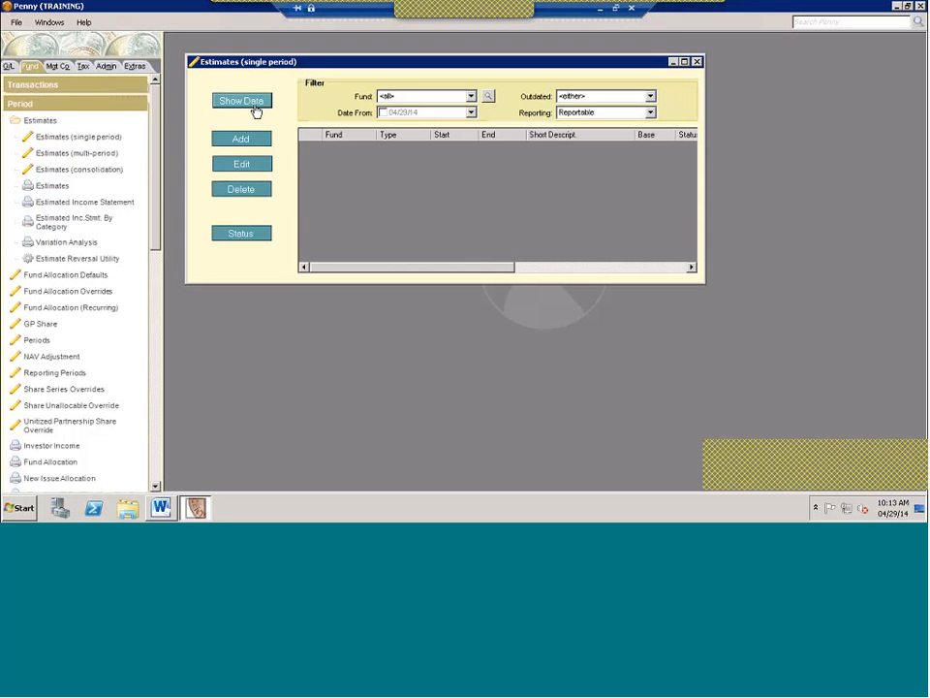
left_click(242, 102)
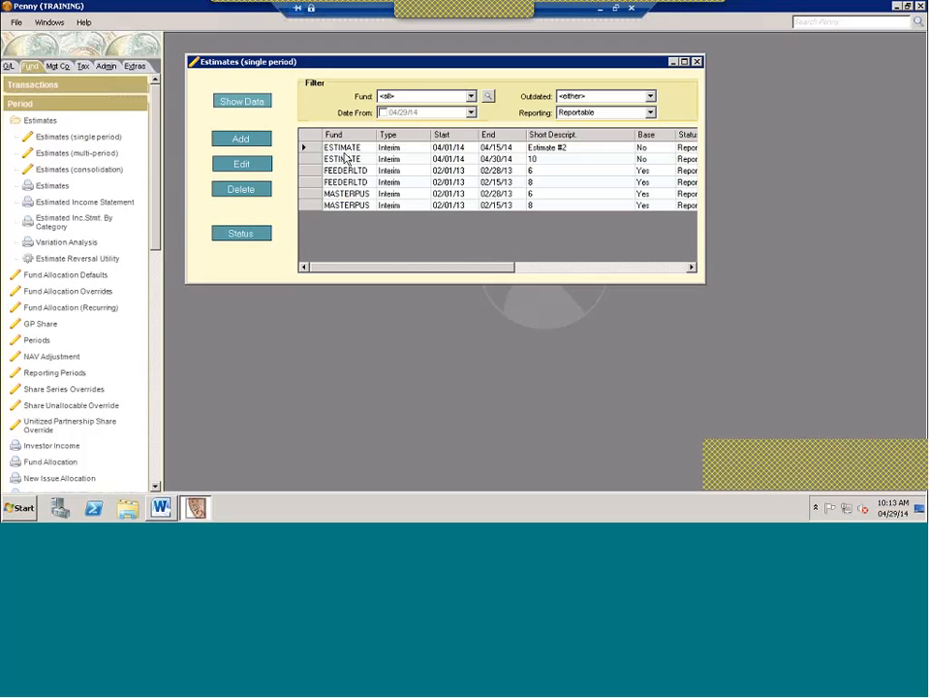
left_click(310, 151)
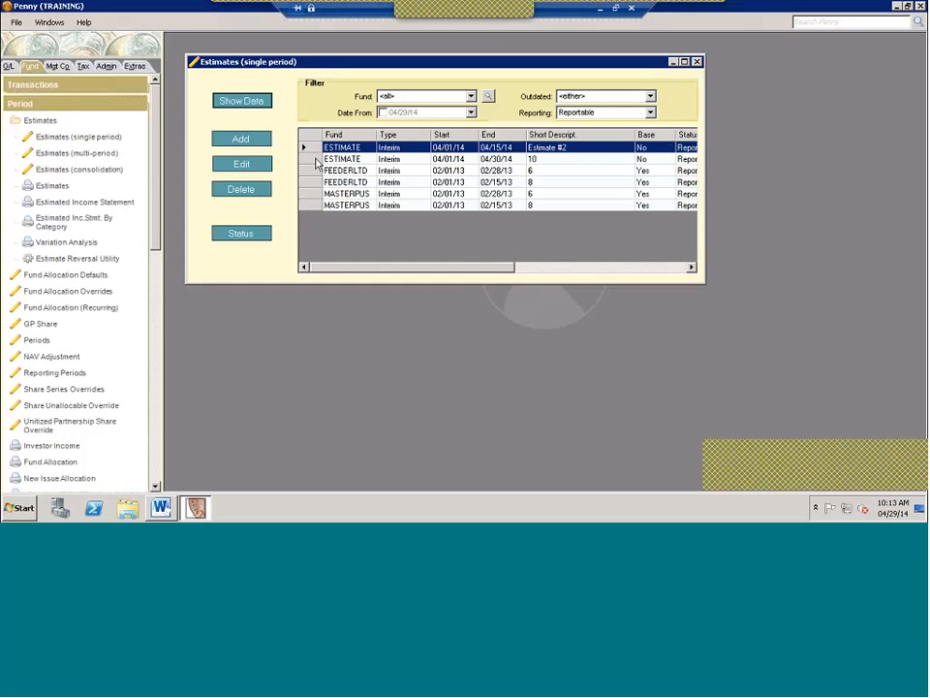
left_click(240, 237)
left_click(395, 209)
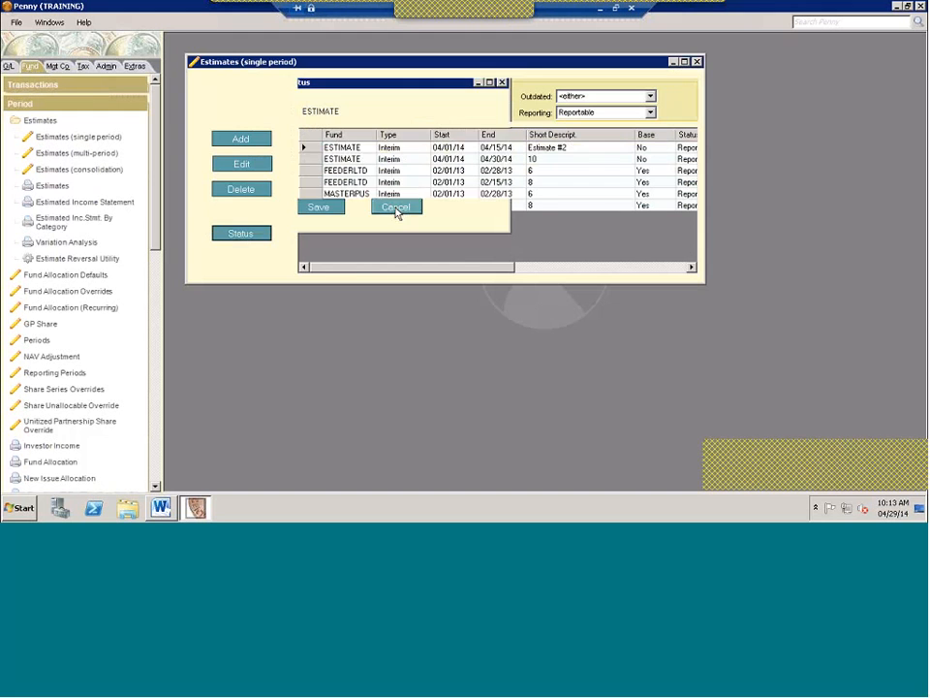
Restrict the single-period estimates list to the ESTIMATE fund.
left_click(471, 96)
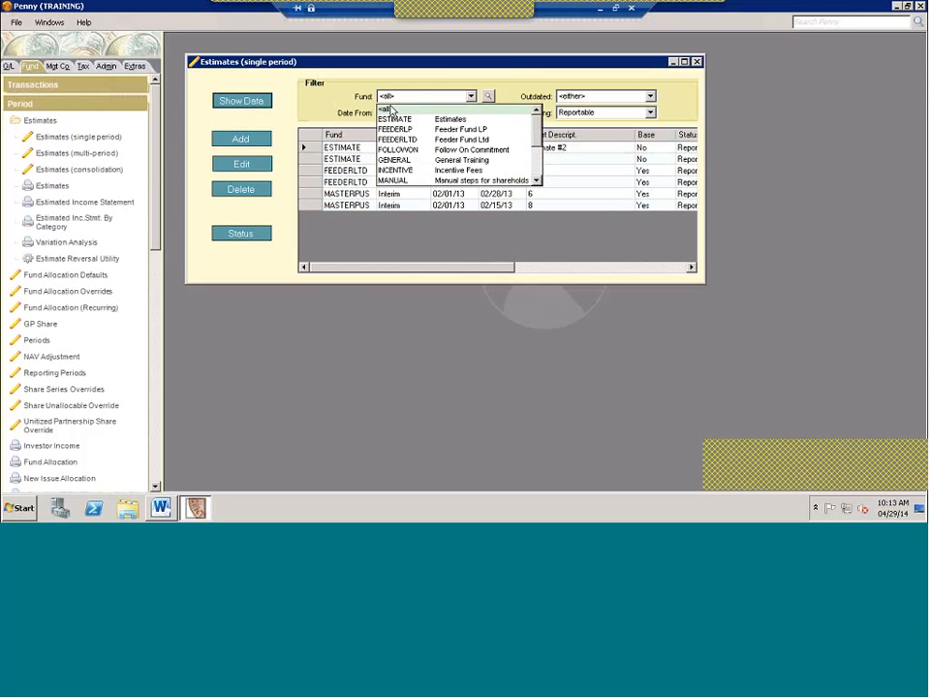
left_click(392, 119)
left_click(242, 101)
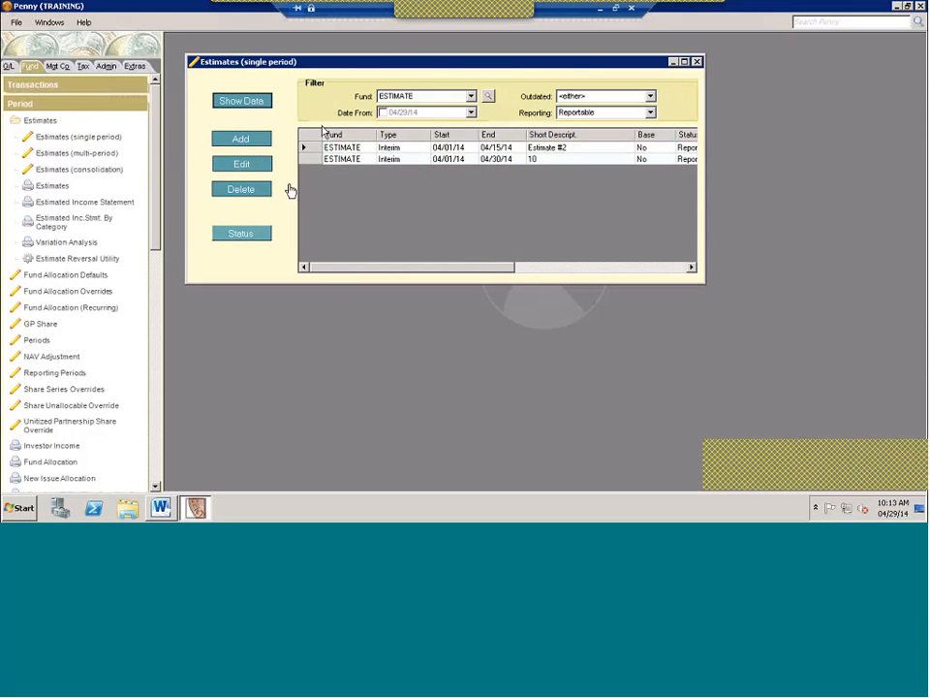
Review the Report Status options for Estimate #2, cancel without changes, and close the single-period estimates list.
left_click(265, 234)
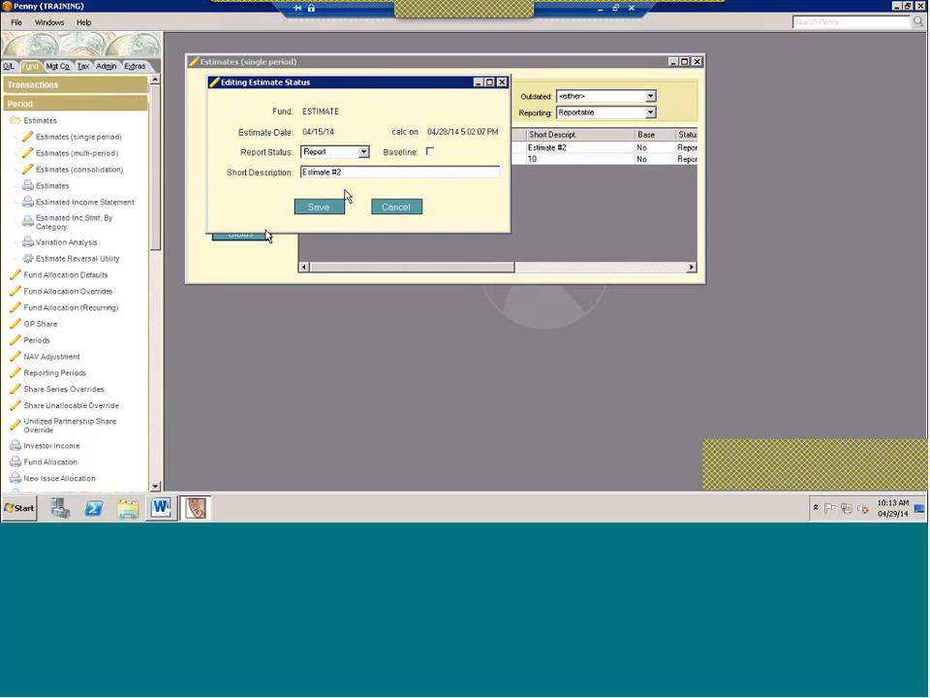
left_click(364, 153)
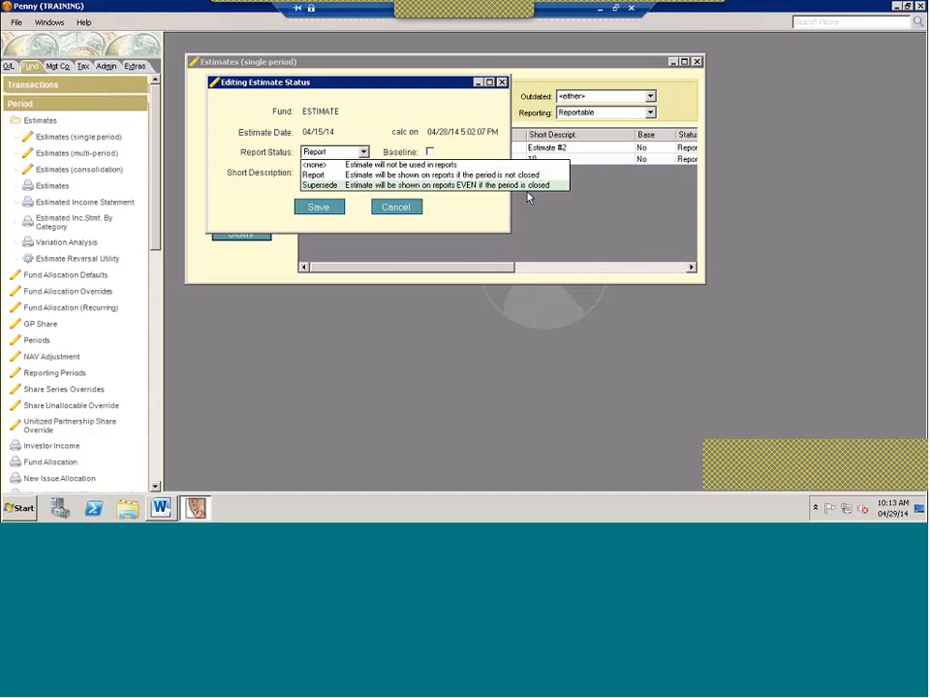
left_click(400, 207)
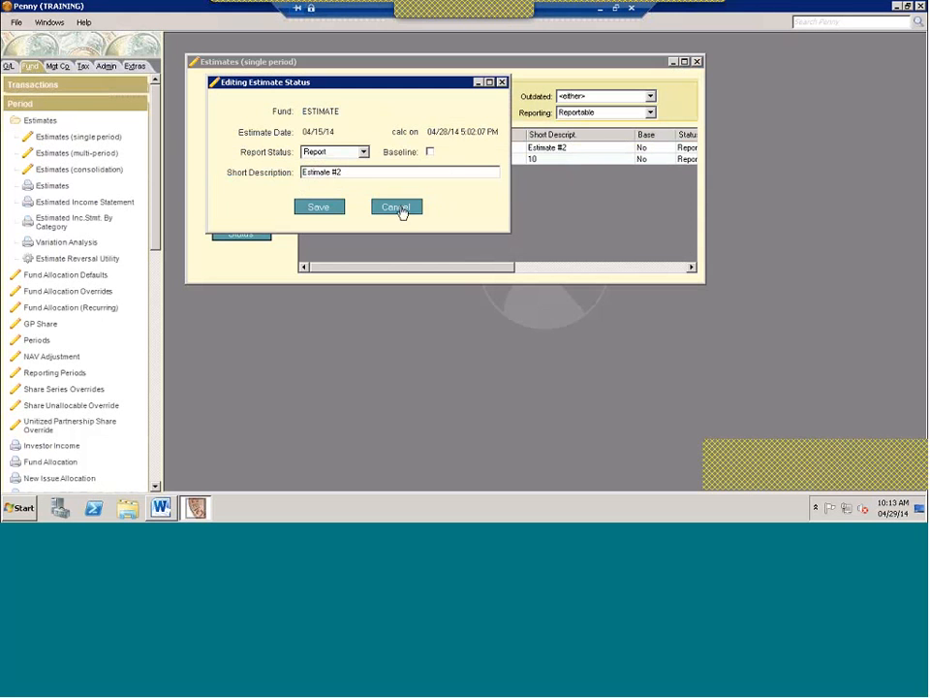
left_click(503, 84)
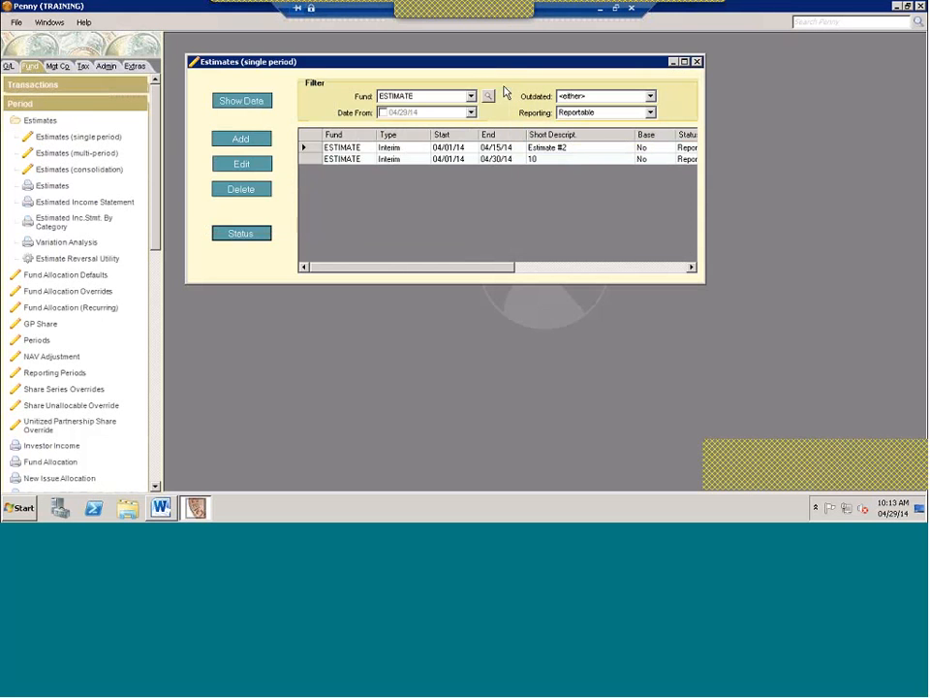
left_click(697, 62)
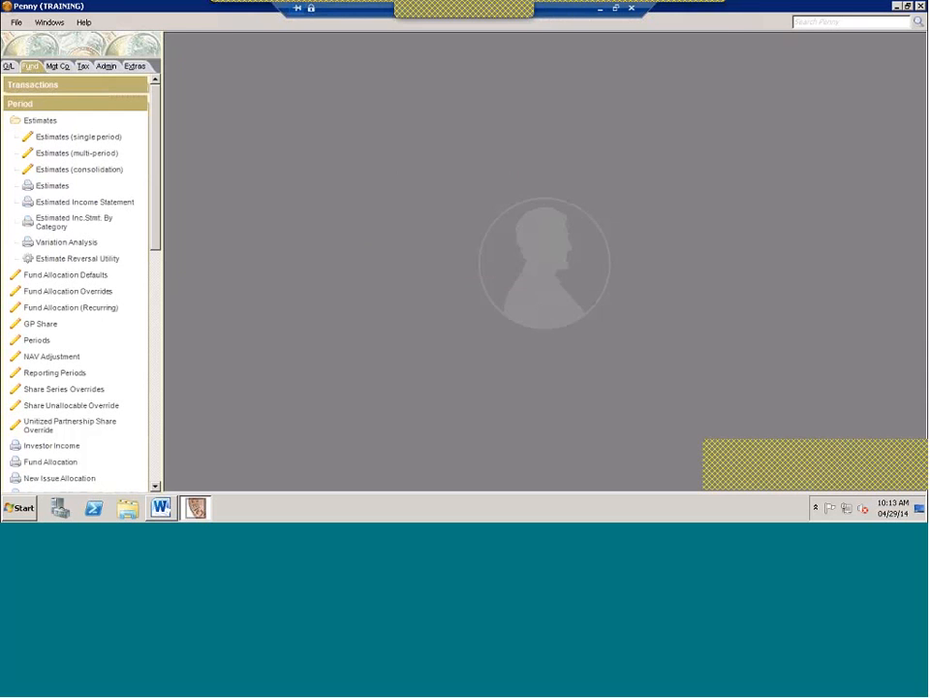
List the reportable consolidation estimates for all consolidations.
left_click(86, 172)
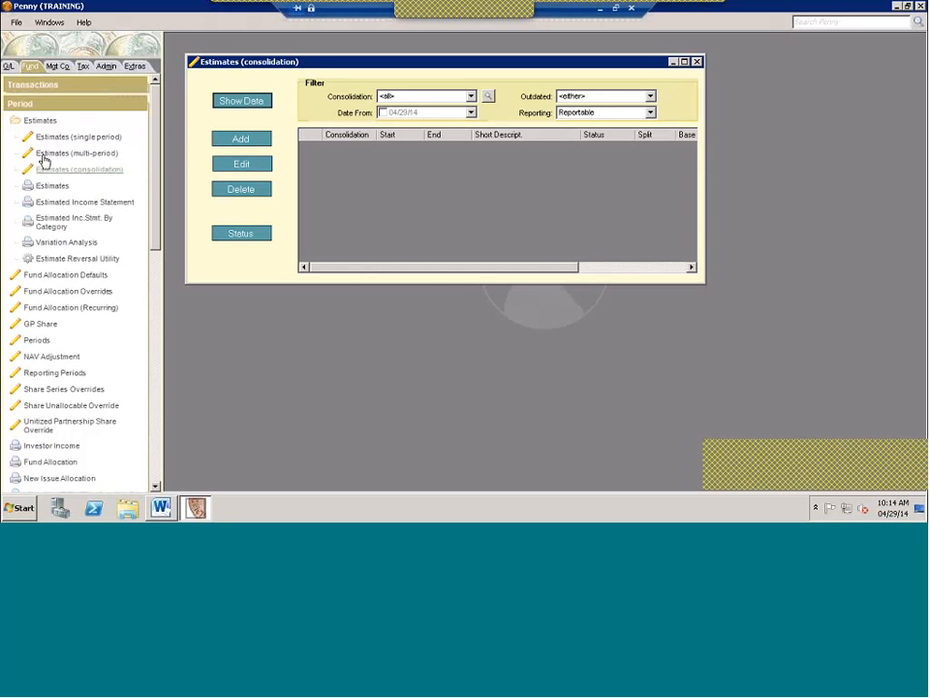
left_click(39, 122)
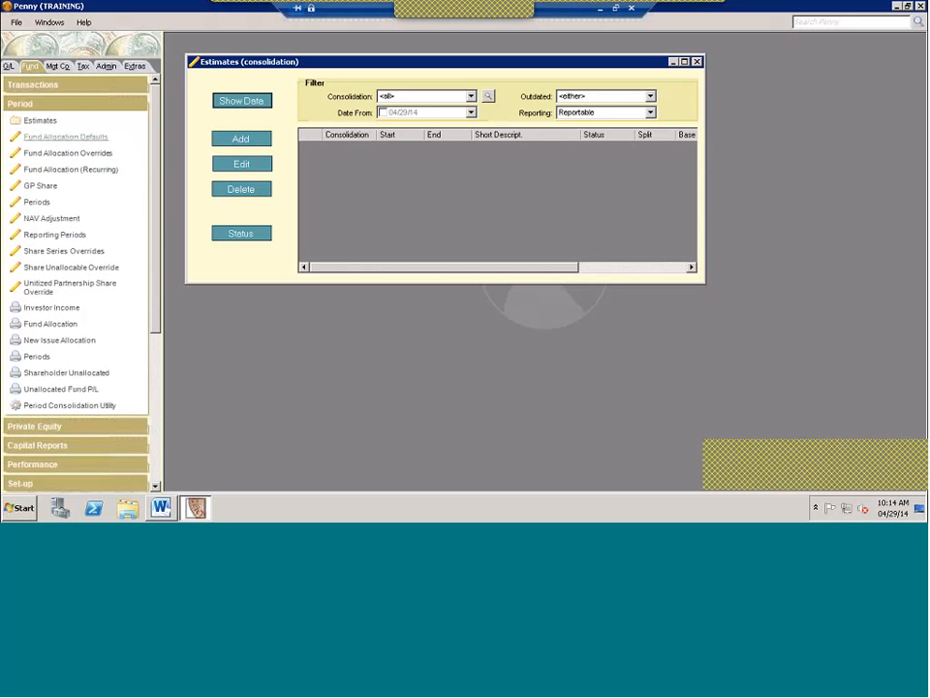
left_click(39, 483)
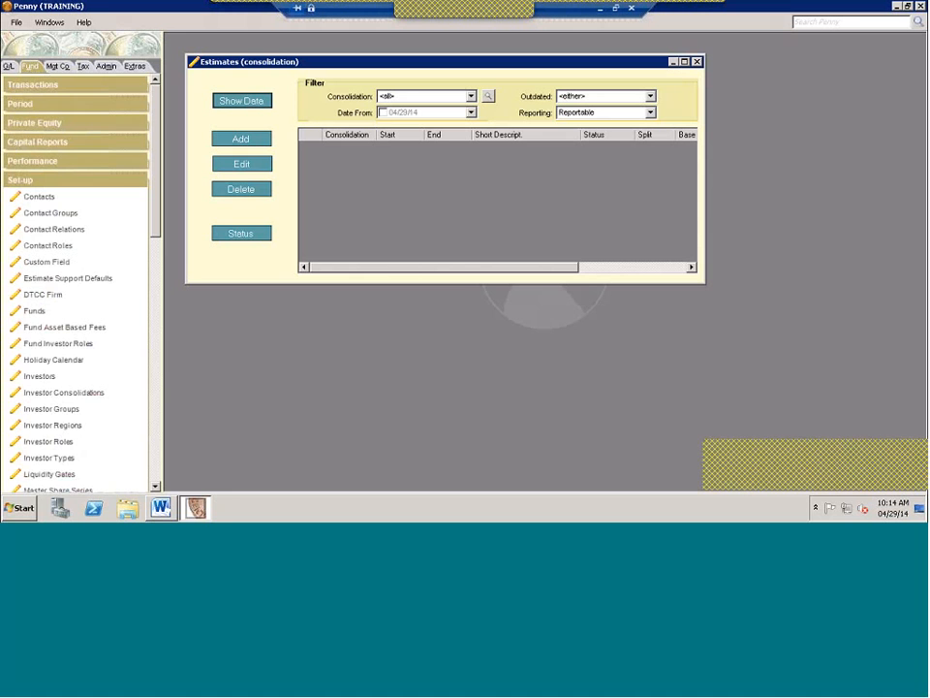
left_click(40, 88)
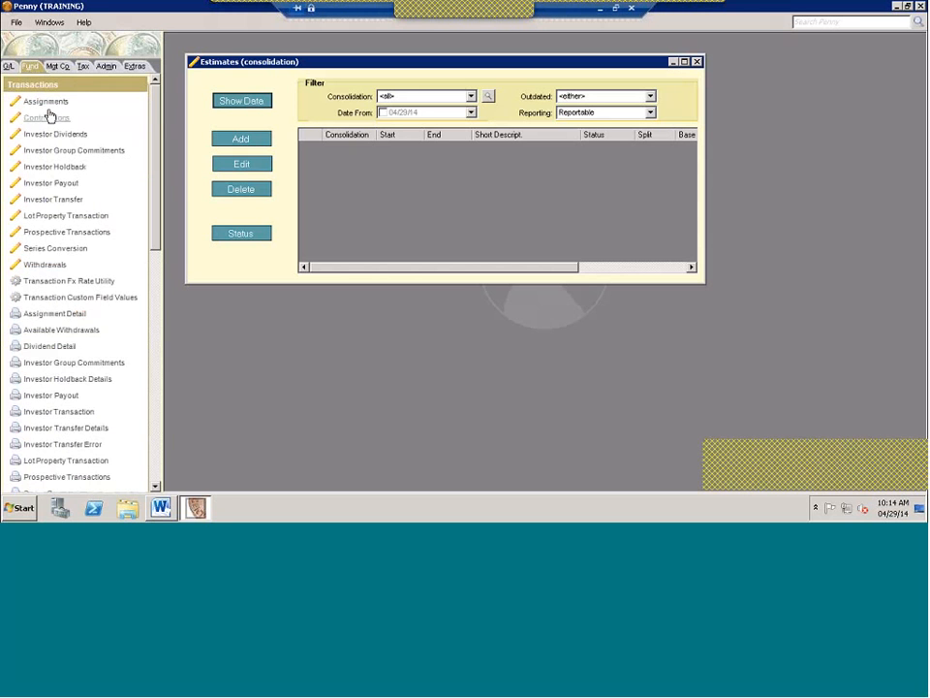
left_click(41, 87)
left_click(37, 101)
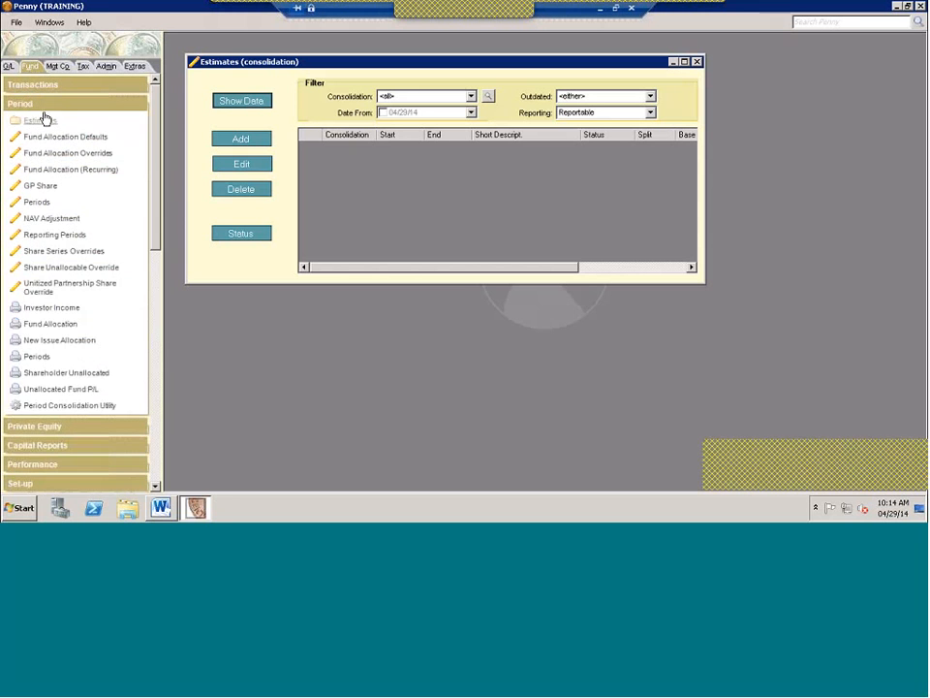
left_click(40, 119)
left_click(268, 104)
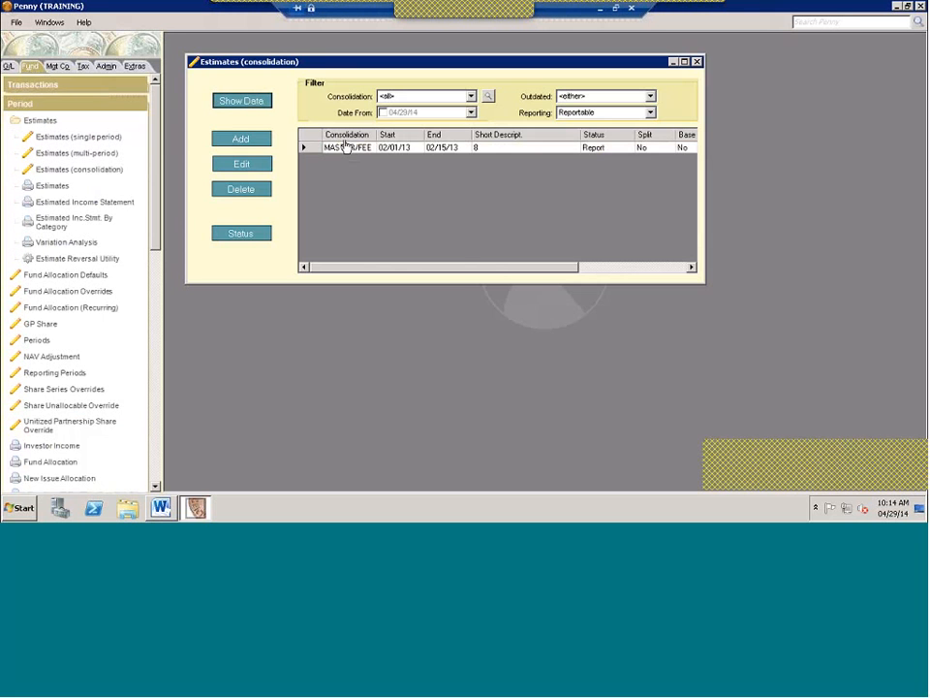
Open the MASTER/FEE consolidation estimate, view the MASTERPUS period's details, and close the estimate and the list without saving.
left_click(304, 148)
double_click(304, 151)
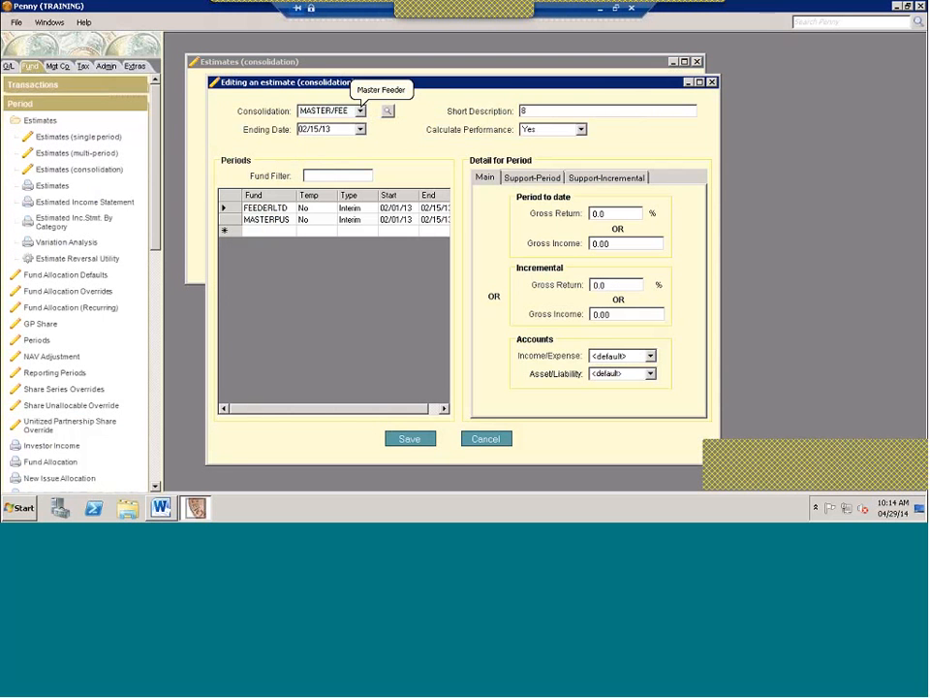
left_click(244, 220)
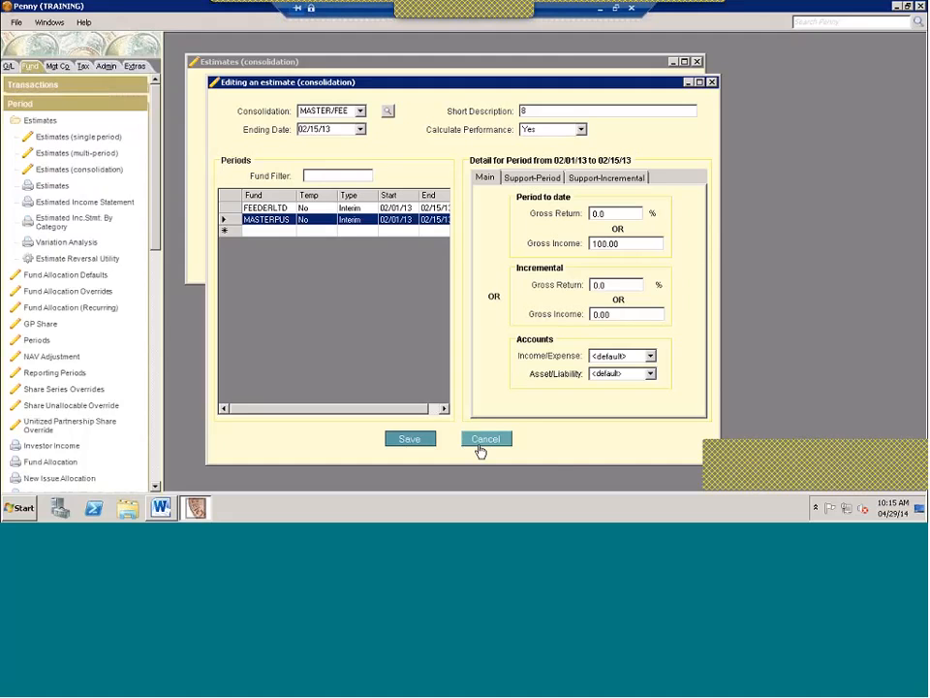
left_click(713, 83)
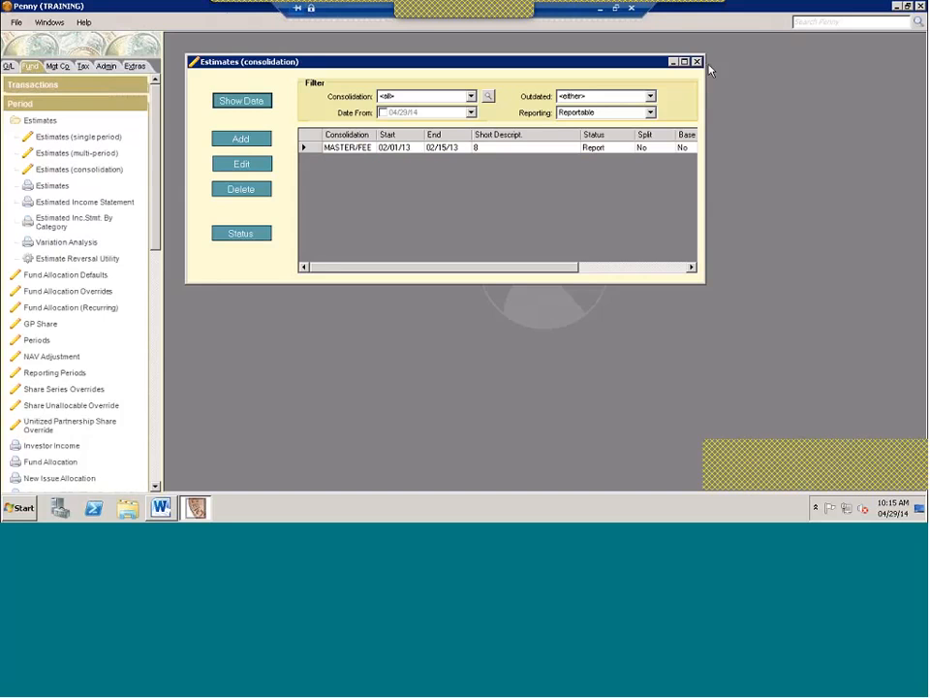
left_click(697, 62)
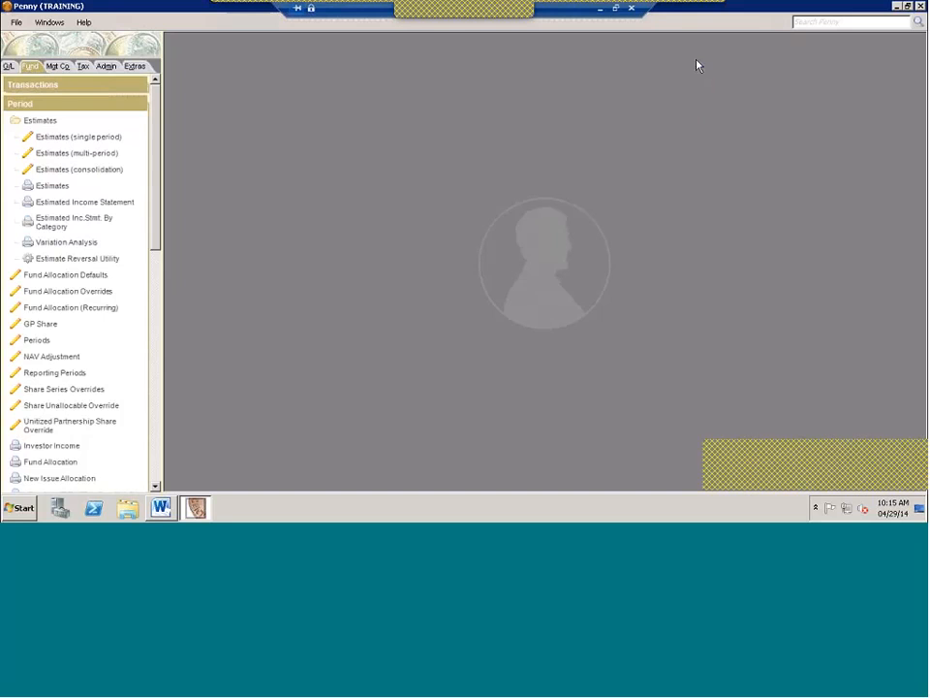
Open the HOLIDAY calendar from the fund set-up, review its holiday dates, and close it without saving.
left_click(27, 124)
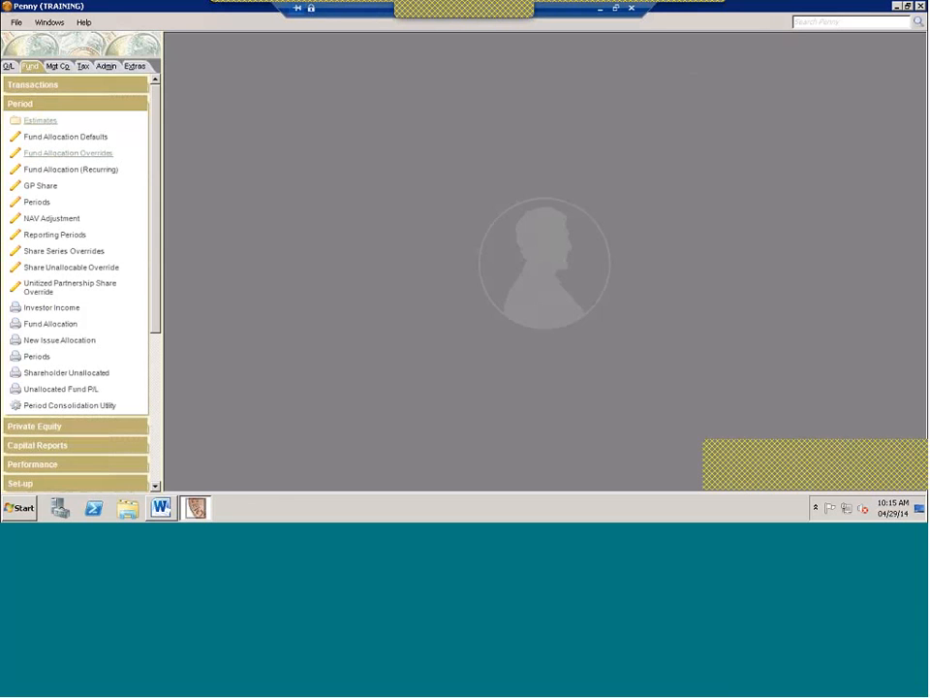
left_click(27, 104)
left_click(26, 180)
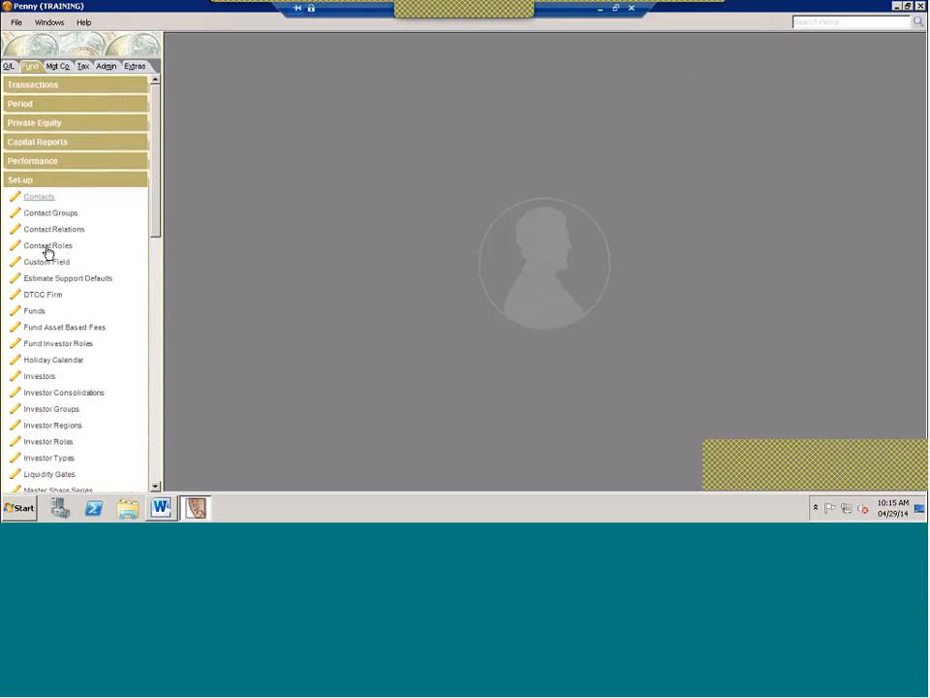
left_click(53, 360)
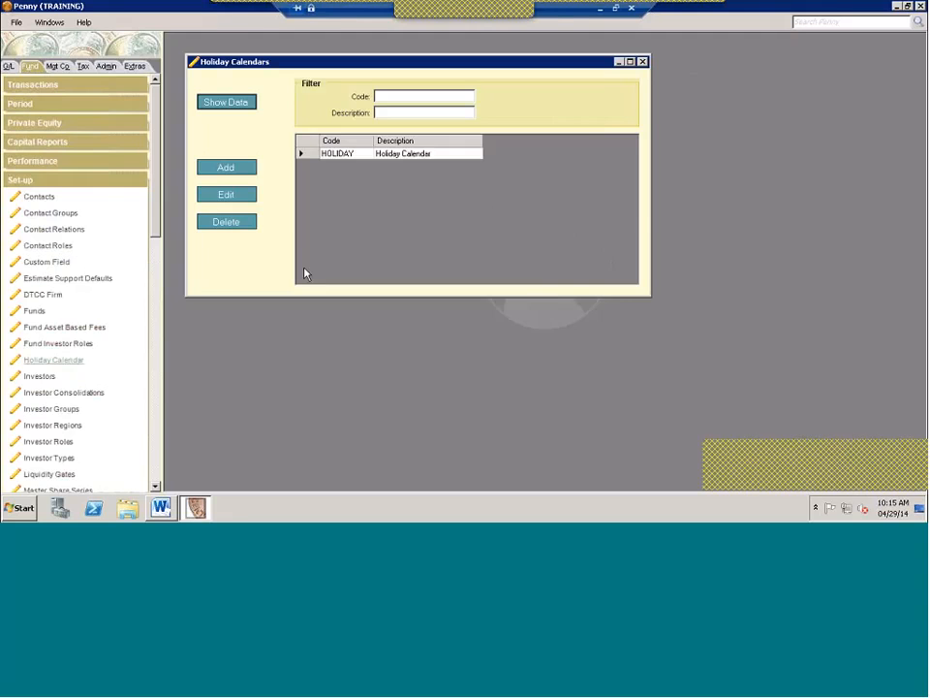
double_click(308, 156)
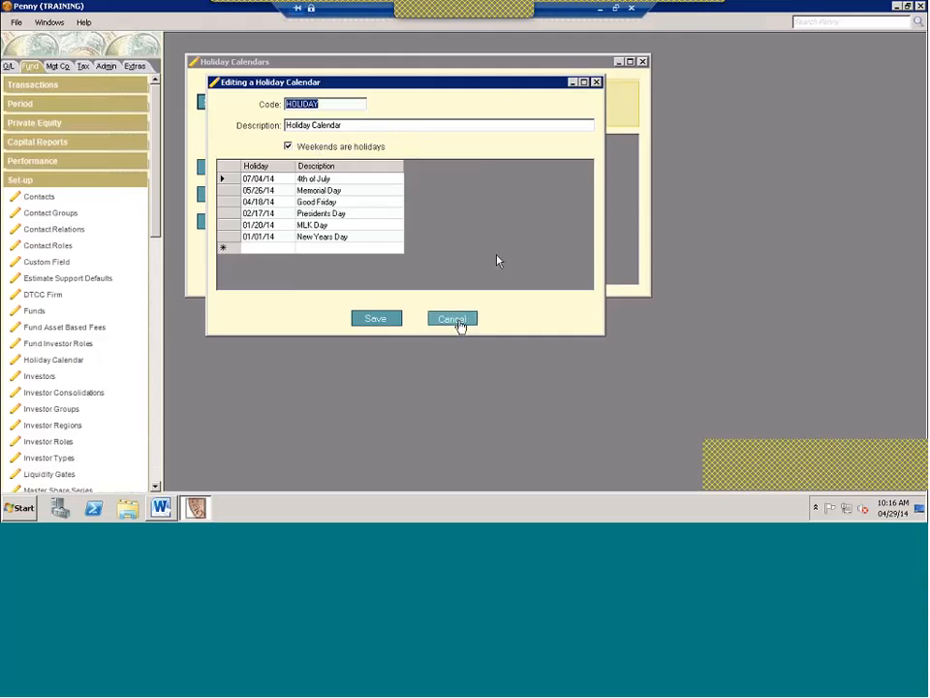
left_click(459, 321)
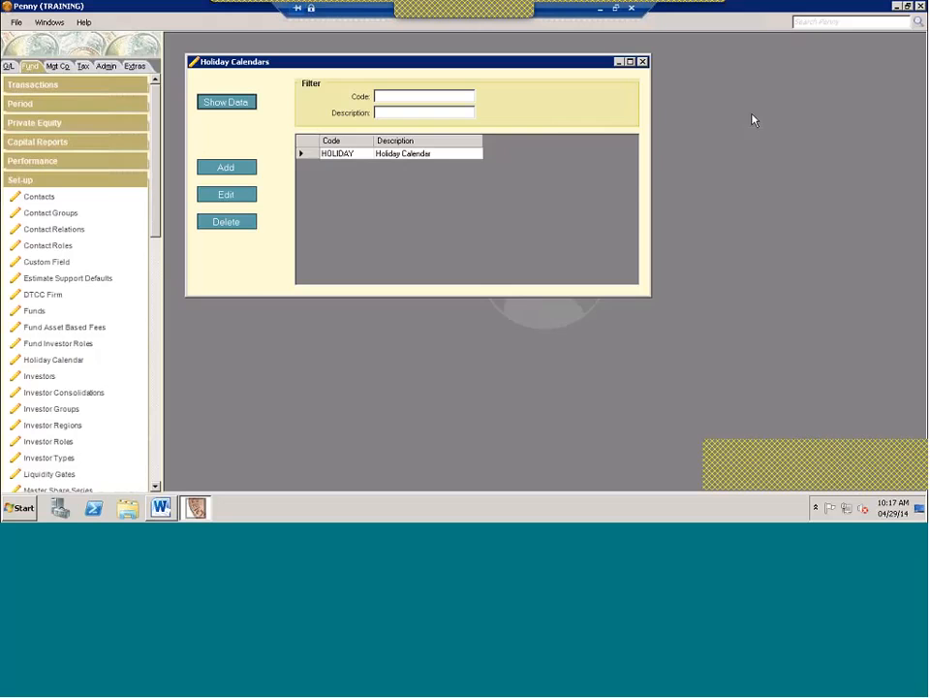
left_click(643, 61)
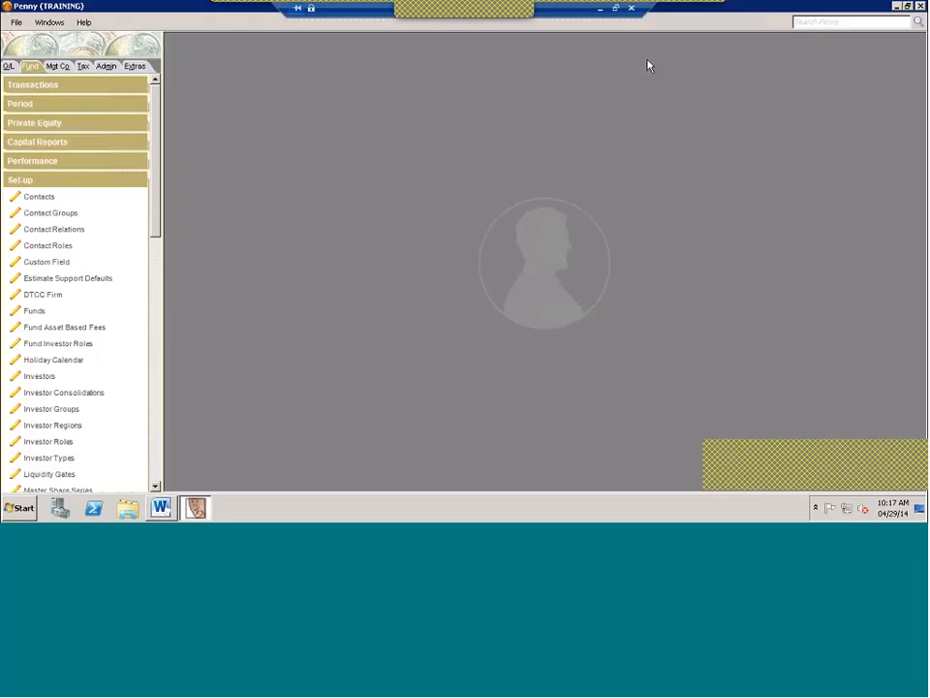
Open Estimate #2 of the ESTIMATE fund from the single-period estimates and view its income support details.
left_click(14, 188)
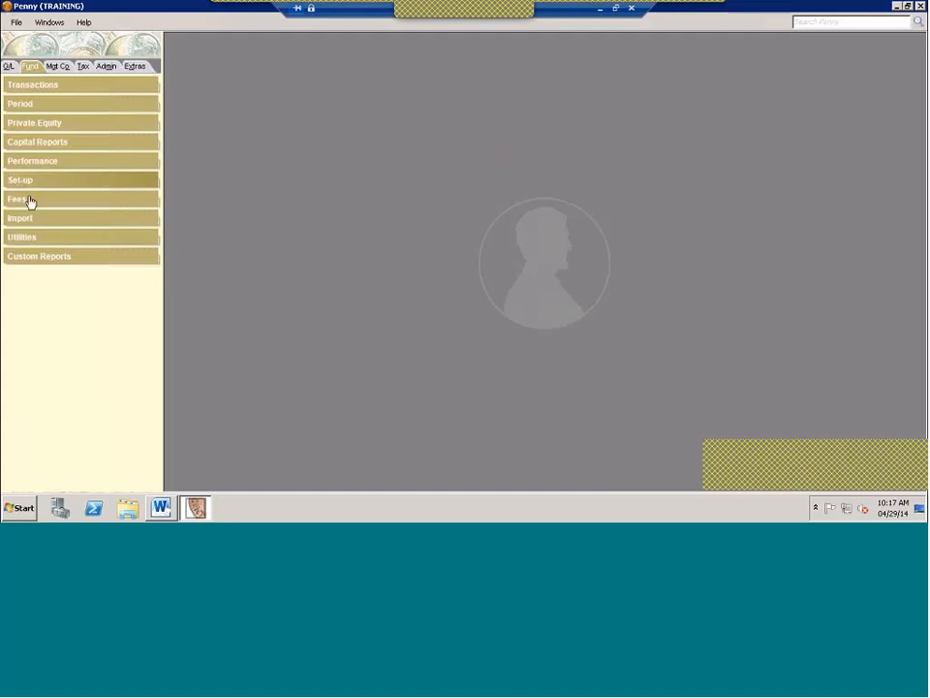
left_click(35, 88)
left_click(37, 87)
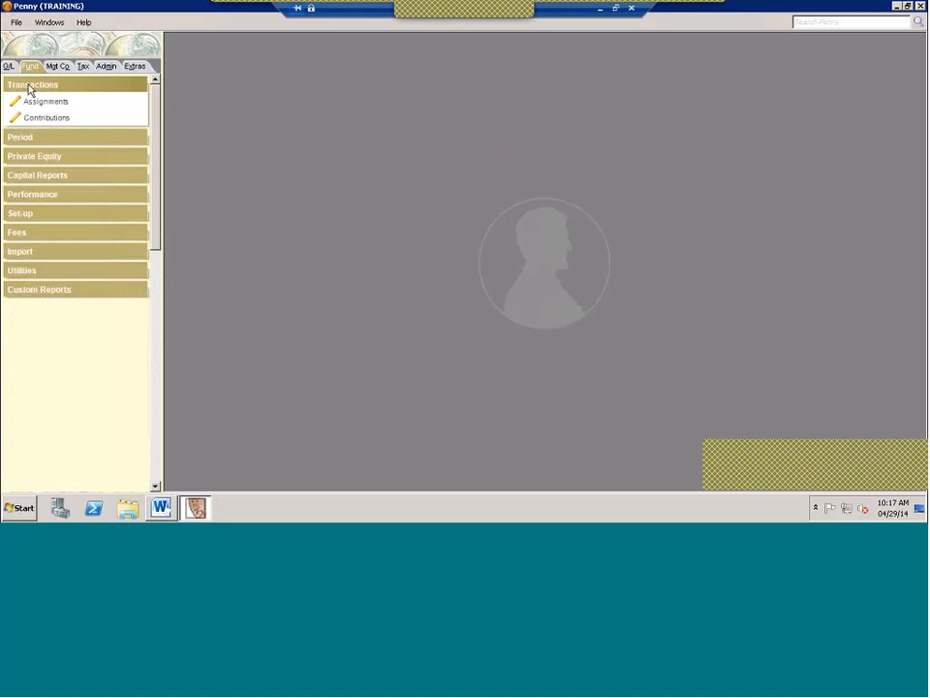
left_click(46, 104)
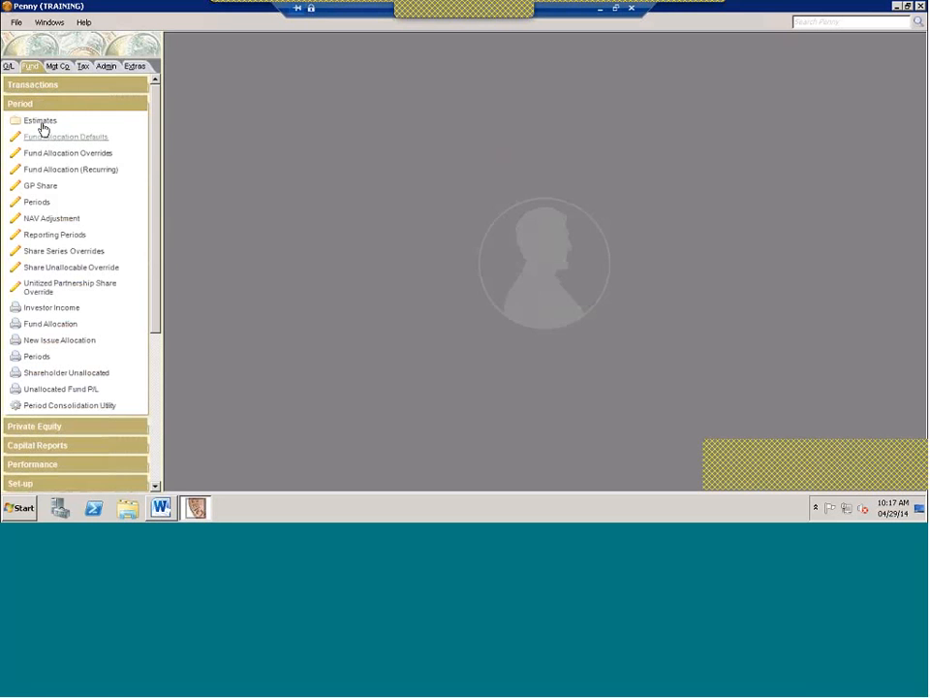
left_click(41, 121)
left_click(97, 138)
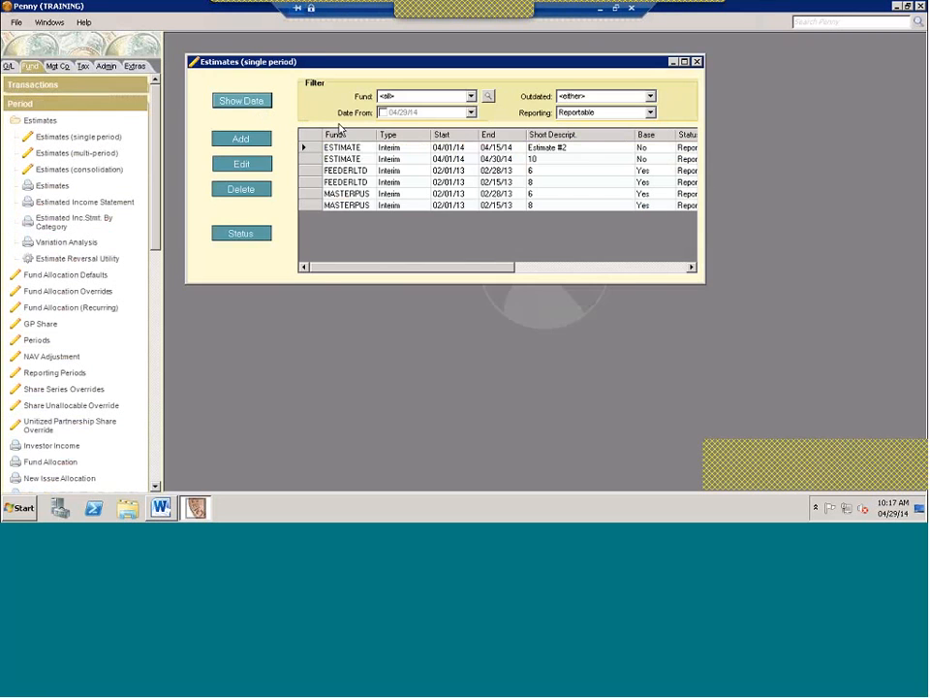
double_click(313, 148)
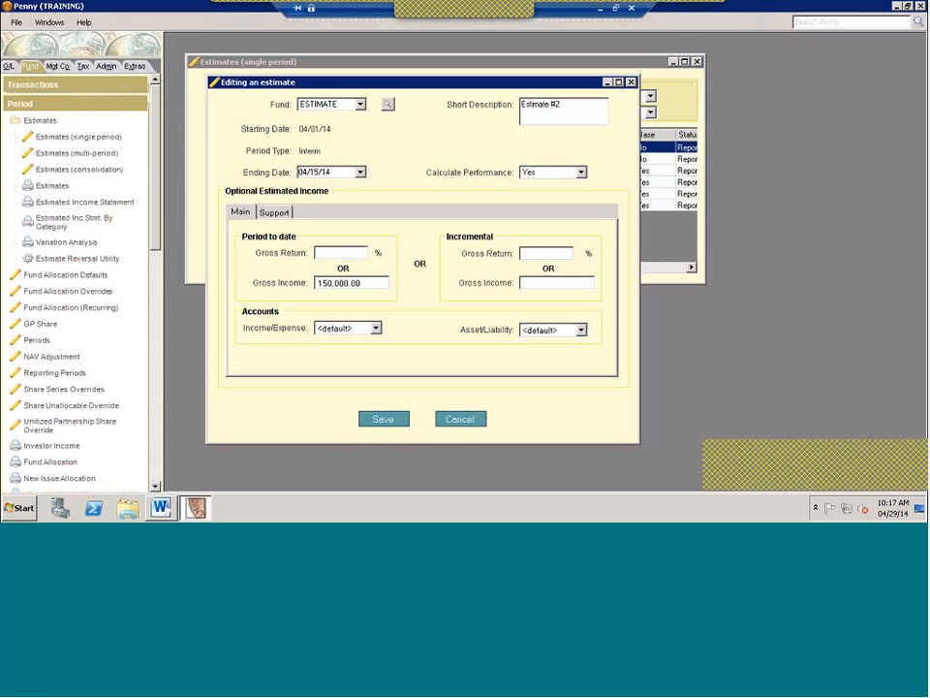
left_click(274, 213)
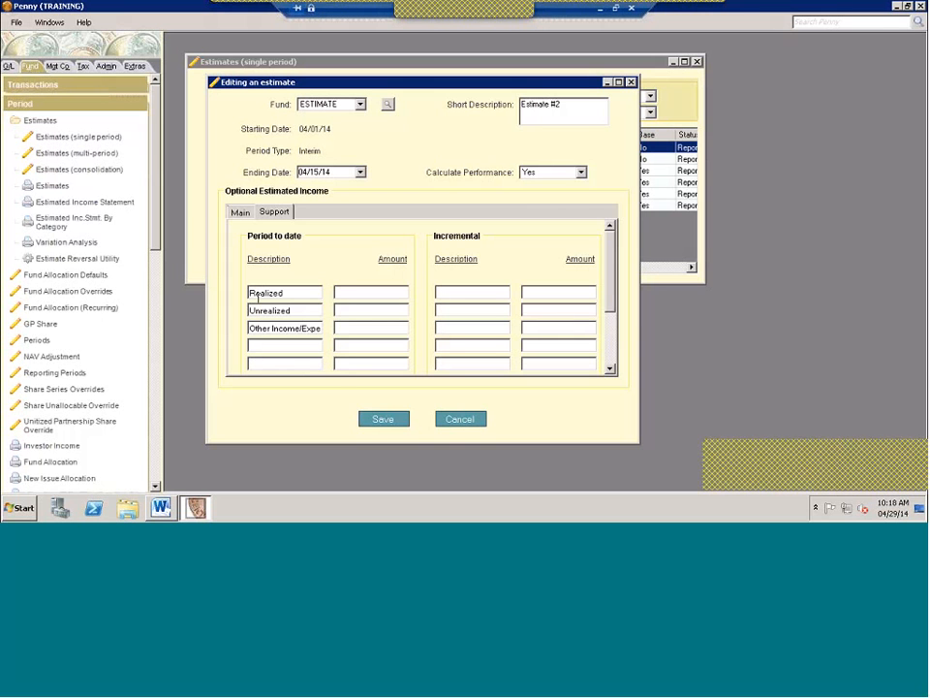
Review the Estimate Support Defaults descriptions, then close them, Estimate #2 and the estimates list without saving.
left_click(112, 105)
left_click(29, 180)
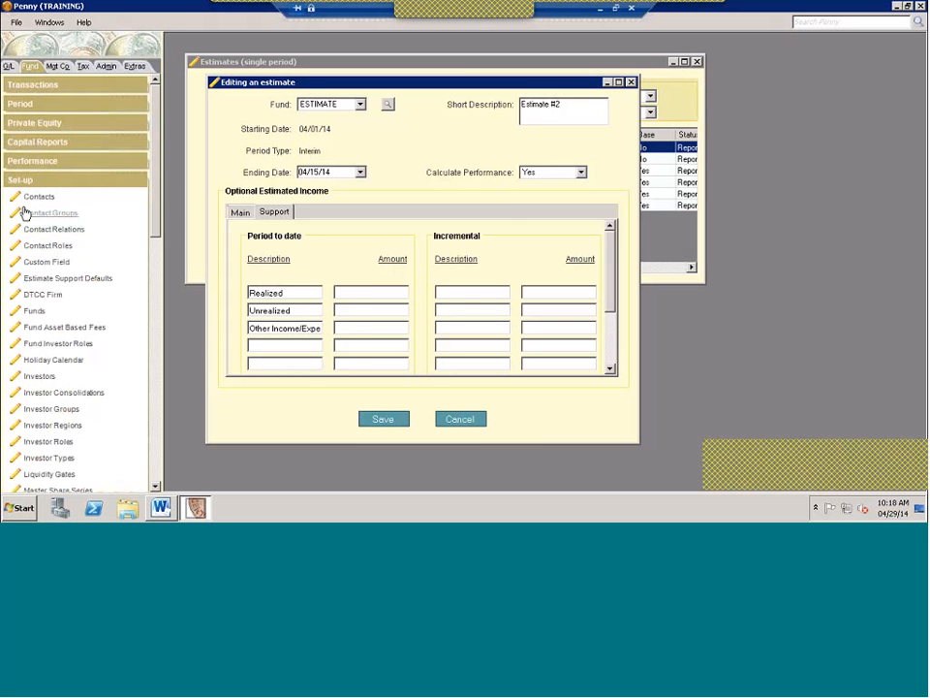
left_click(58, 279)
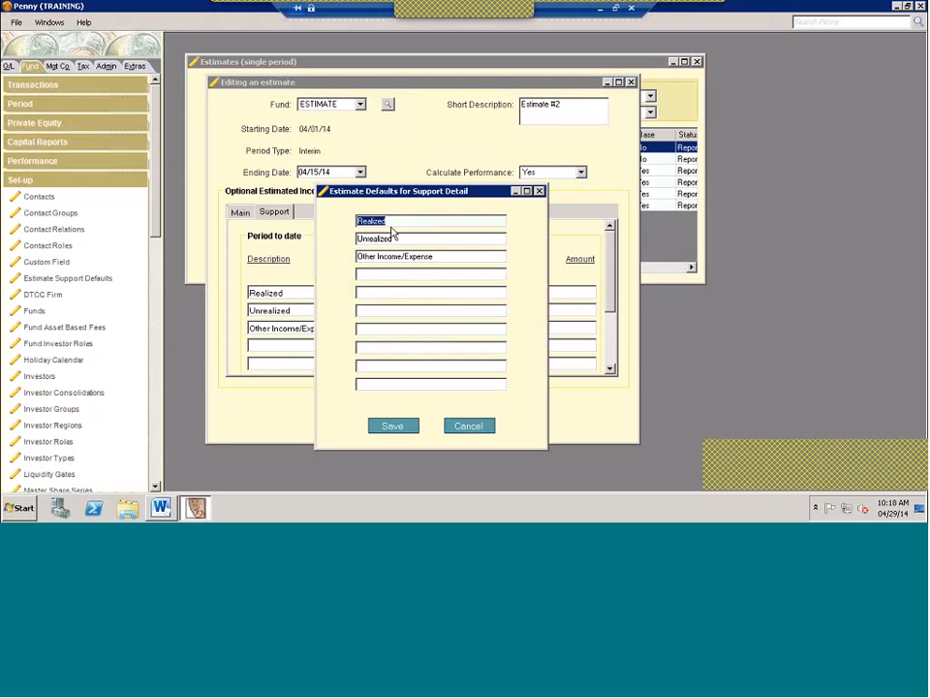
left_click(469, 425)
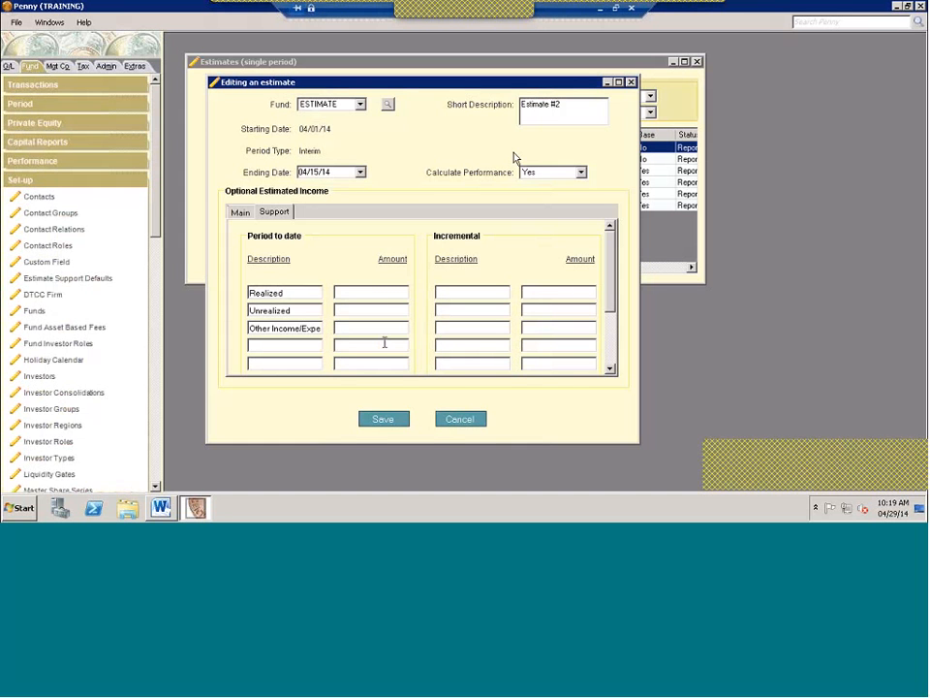
left_click(462, 420)
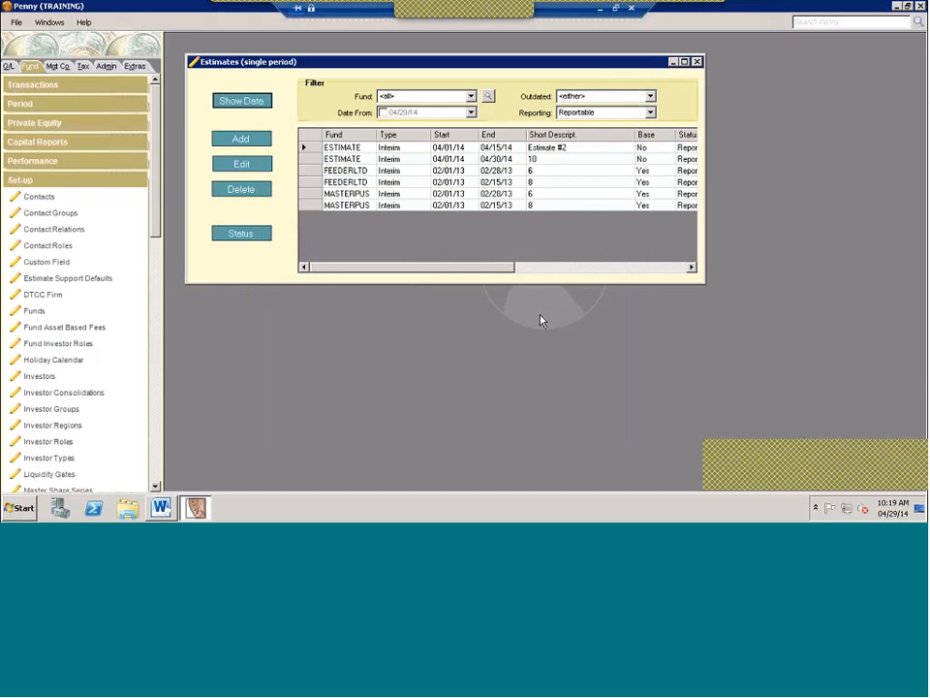
left_click(697, 62)
Open the single-period estimates list, view the help topic for that screen, and close both the help and the list.
left_click(52, 183)
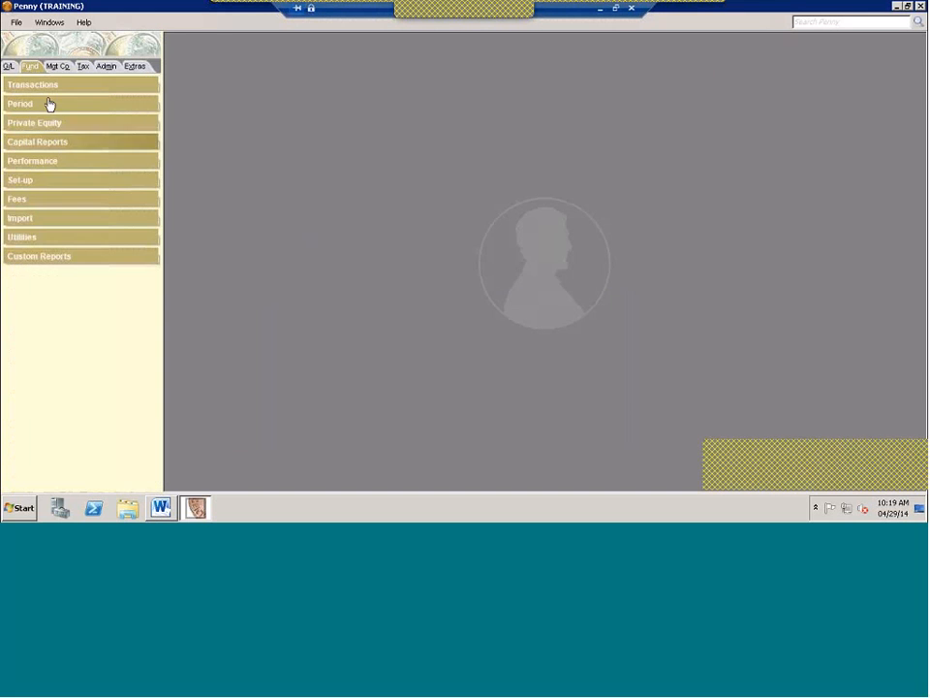
left_click(47, 103)
left_click(64, 142)
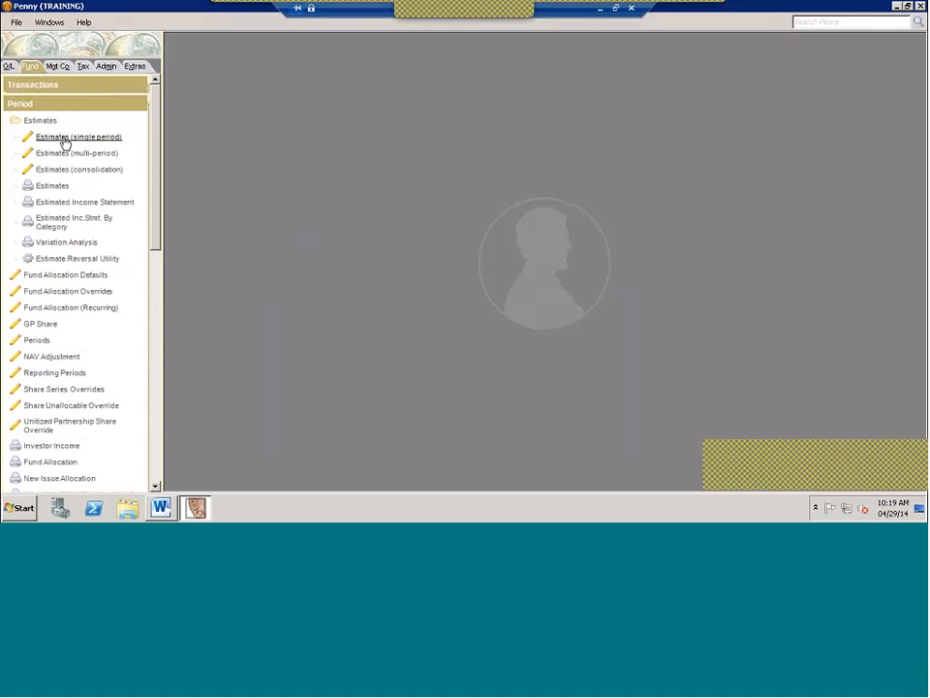
key("F1")
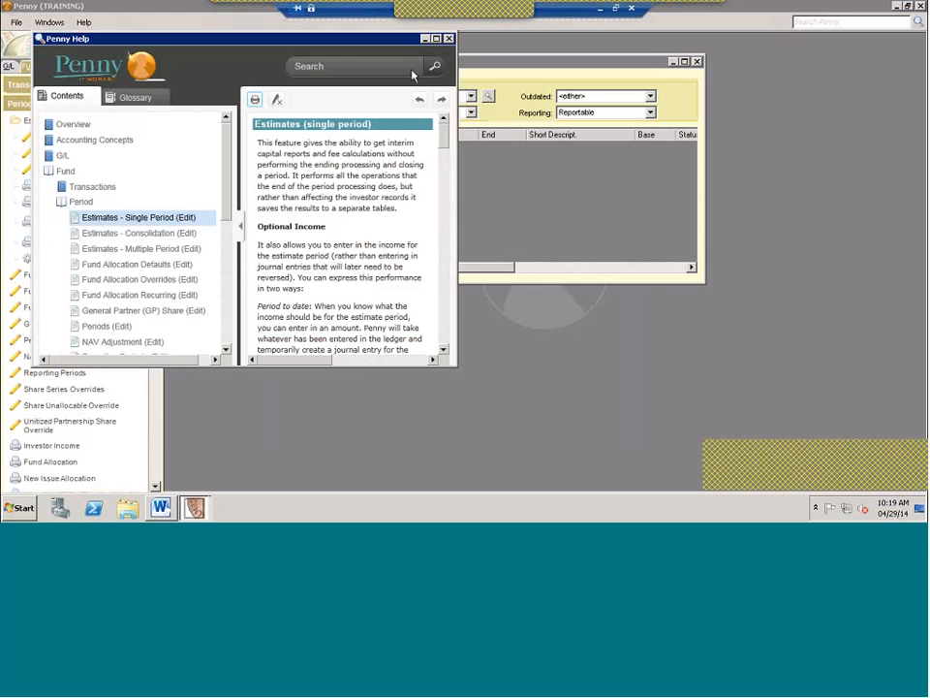
left_click(437, 41)
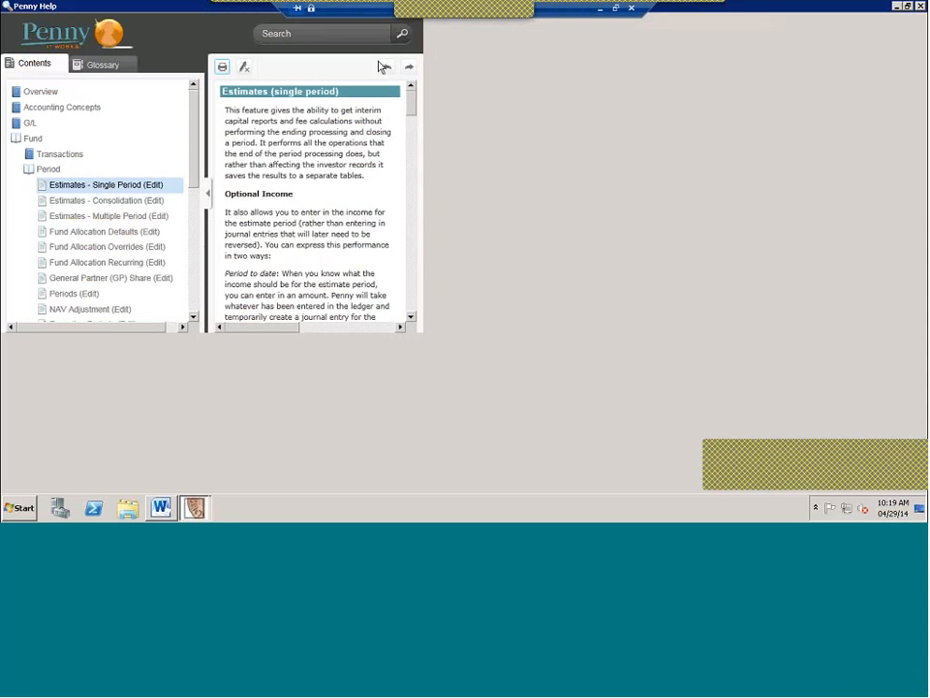
left_click(920, 8)
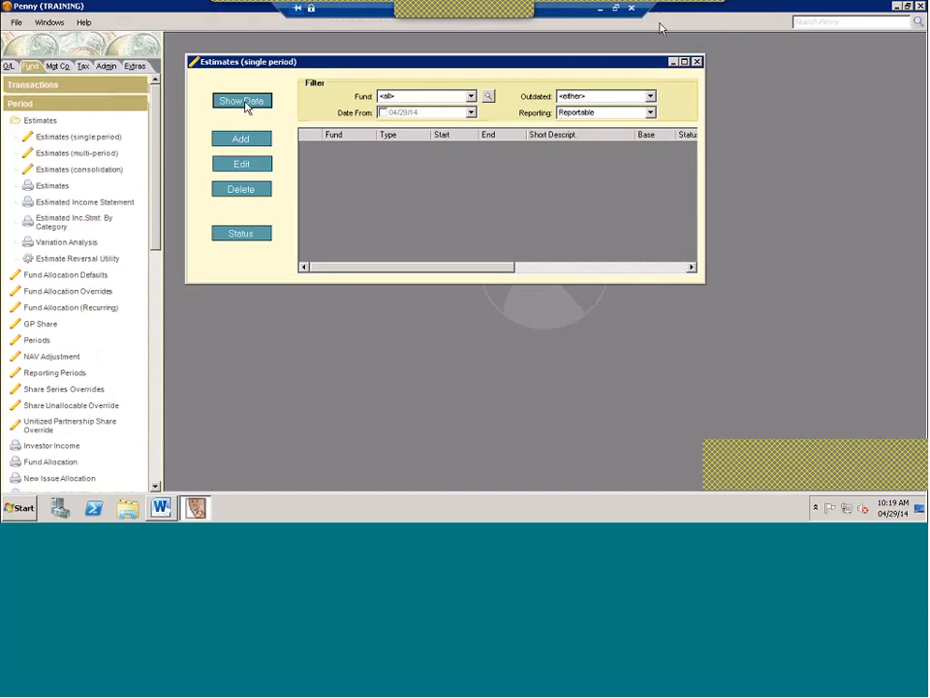
left_click(698, 62)
Open the Estimating Periods topic from Fund Concepts under Accounting Concepts in the help contents.
left_click(83, 25)
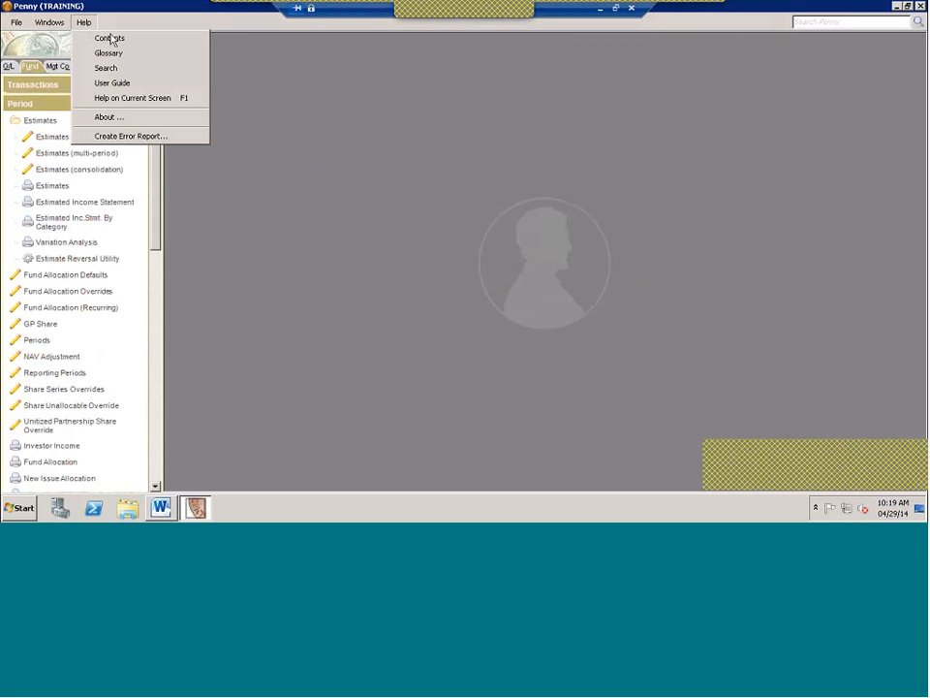
left_click(111, 39)
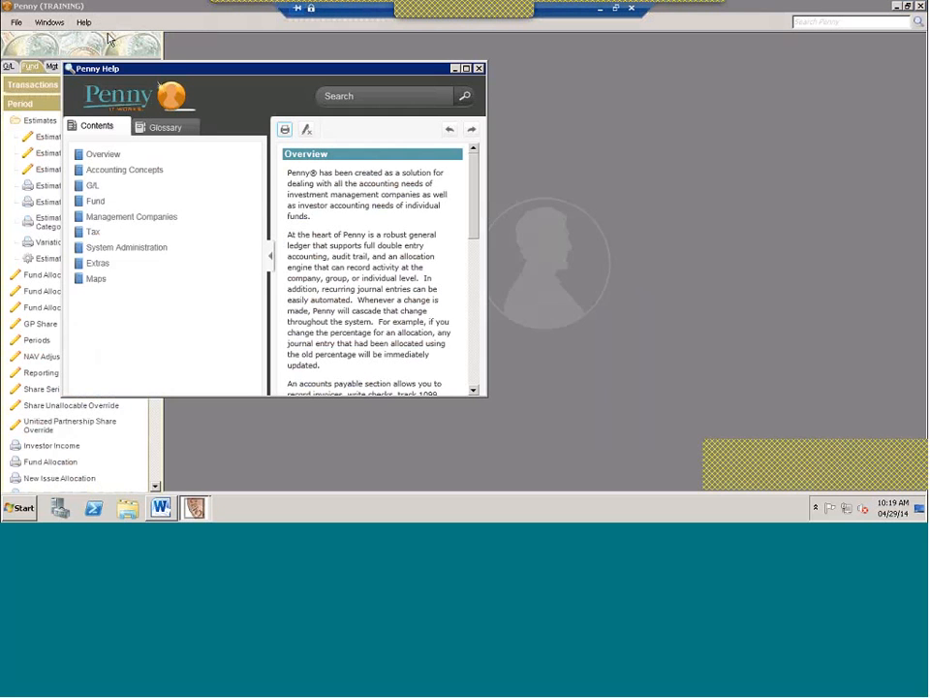
left_click(101, 174)
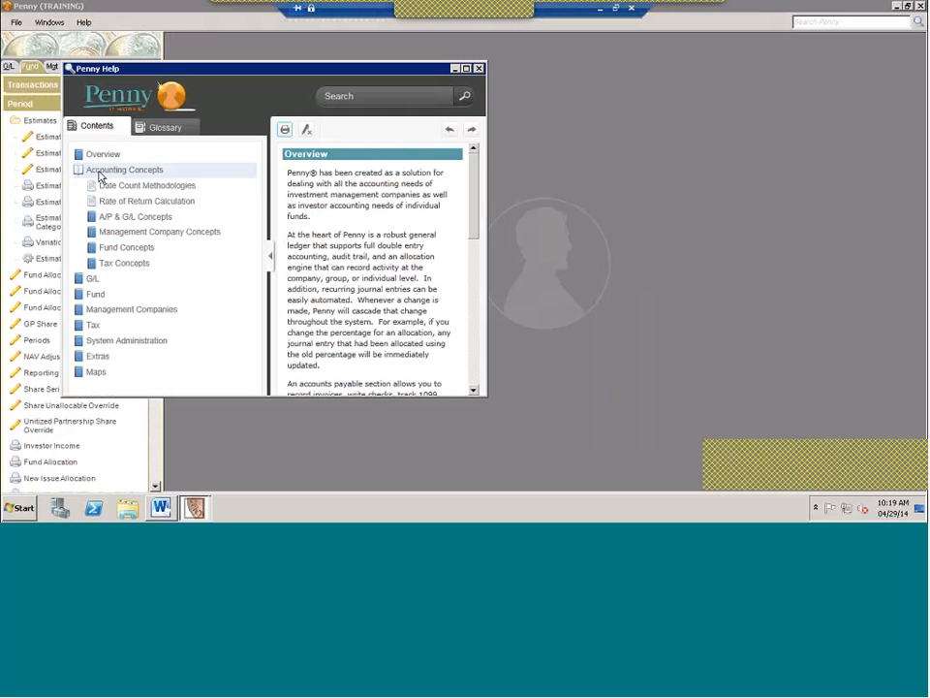
left_click(141, 249)
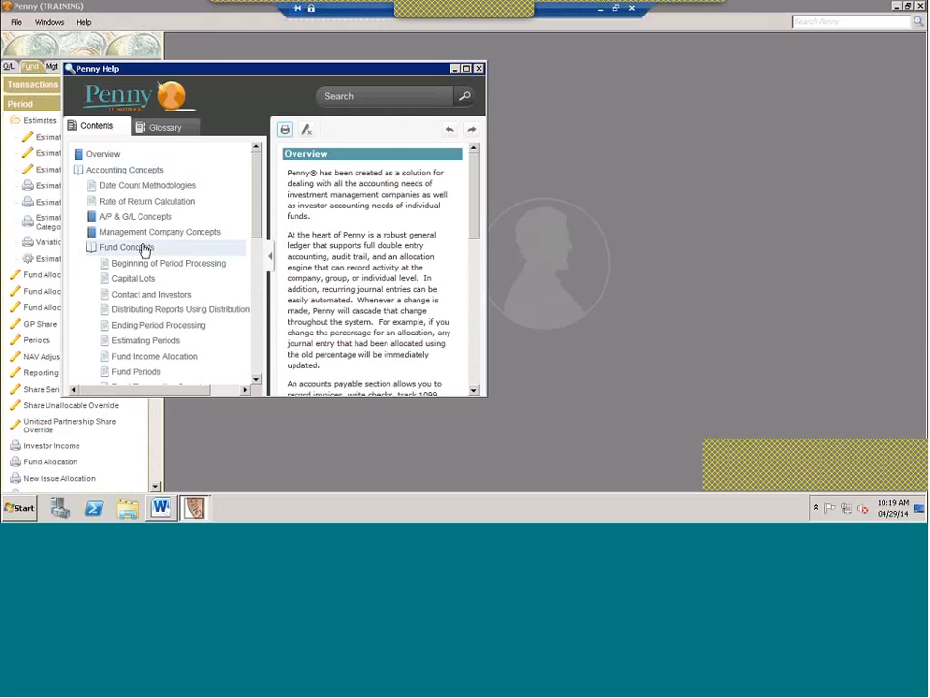
left_click(134, 342)
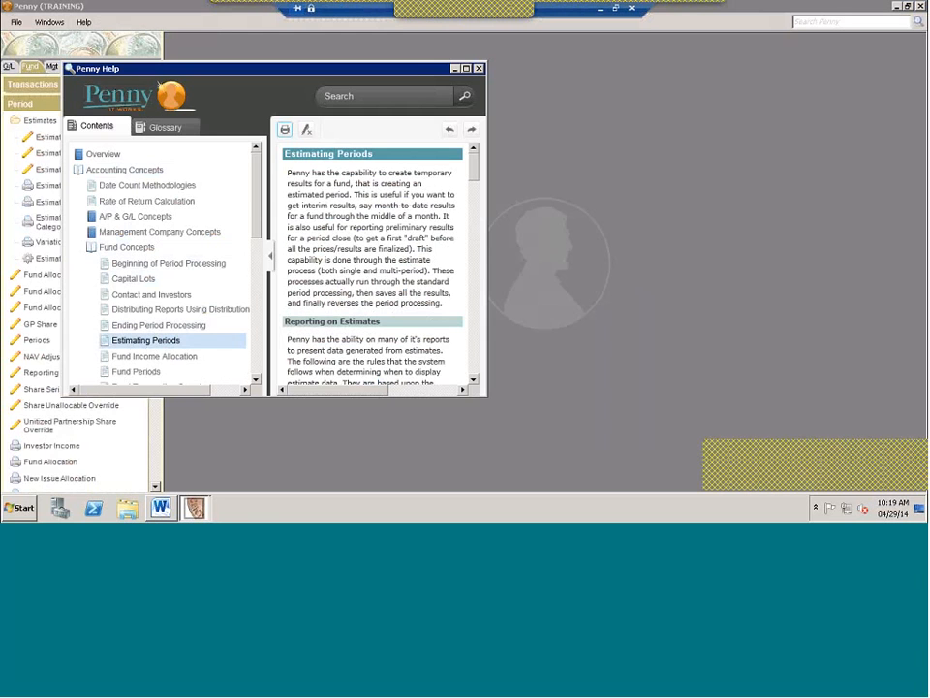
Read the full Estimating Periods topic in a maximized help window, through to the reports that support estimates, and close the help.
left_click(467, 69)
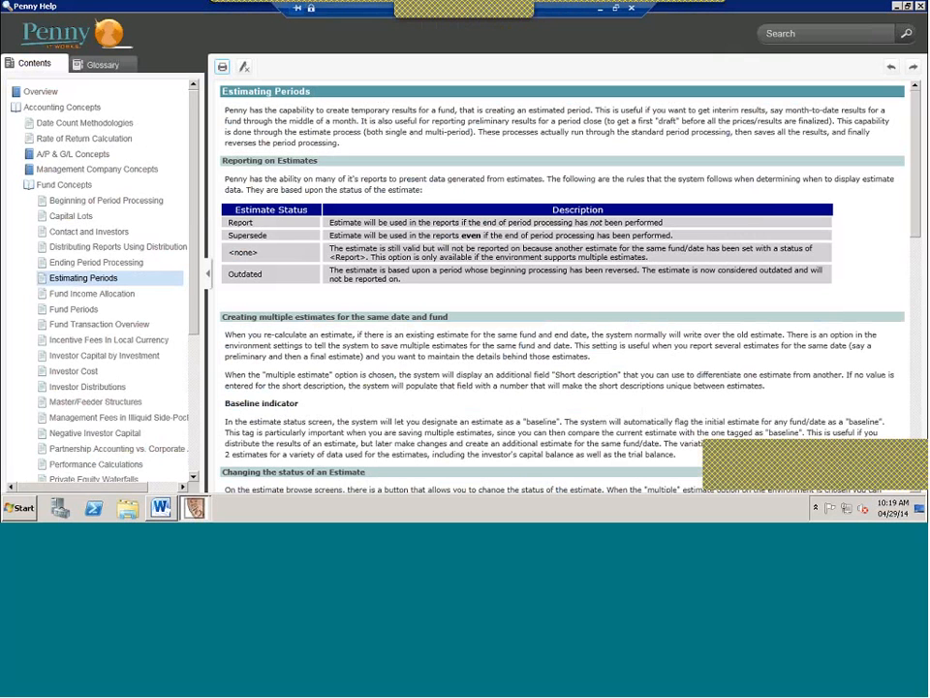
scroll(331, 302, "down", 15)
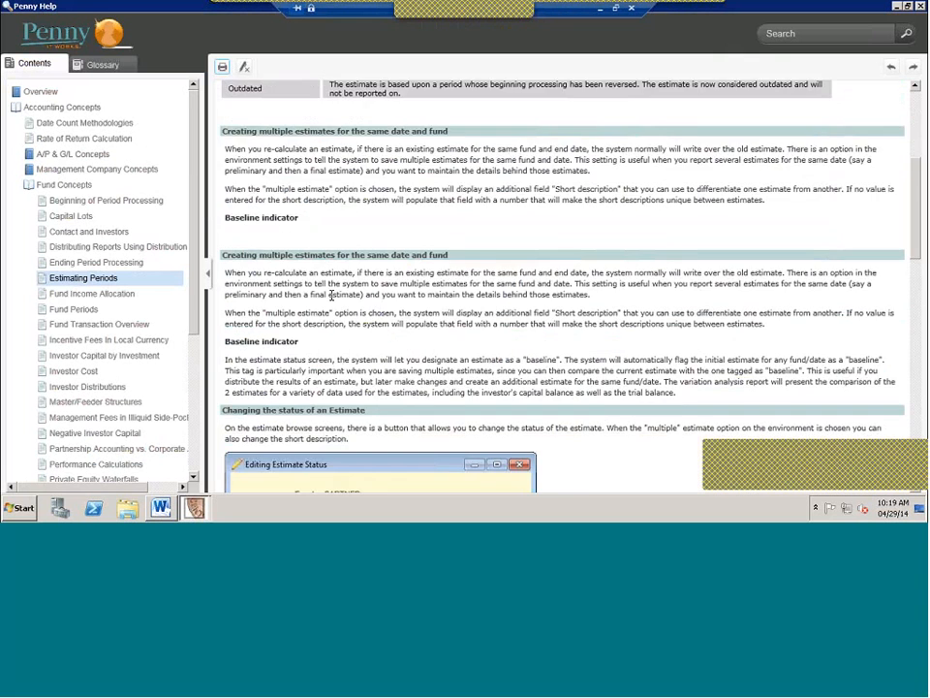
scroll(331, 295, "down", 5)
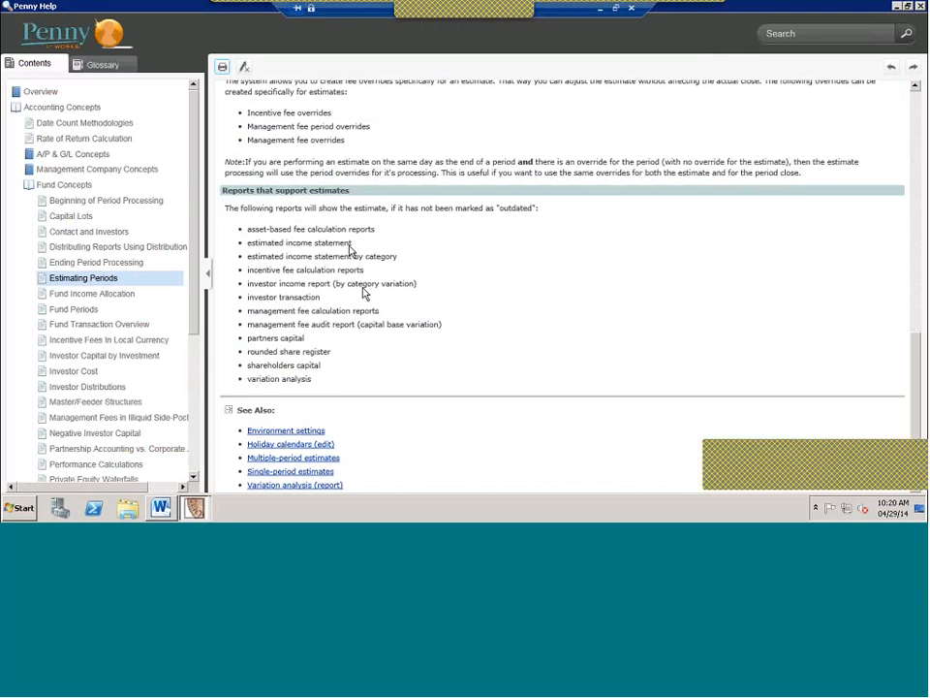
left_click(921, 6)
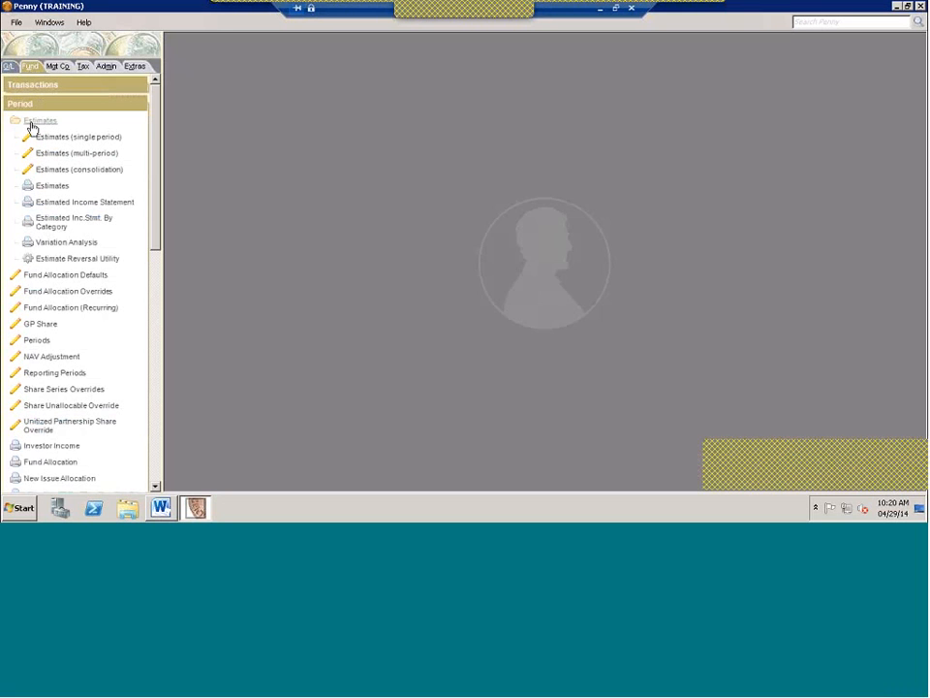
Run the detail Estimated Income Statement for the ESTIMATE fund with the estimate date set to 04/30/14.
left_click(45, 205)
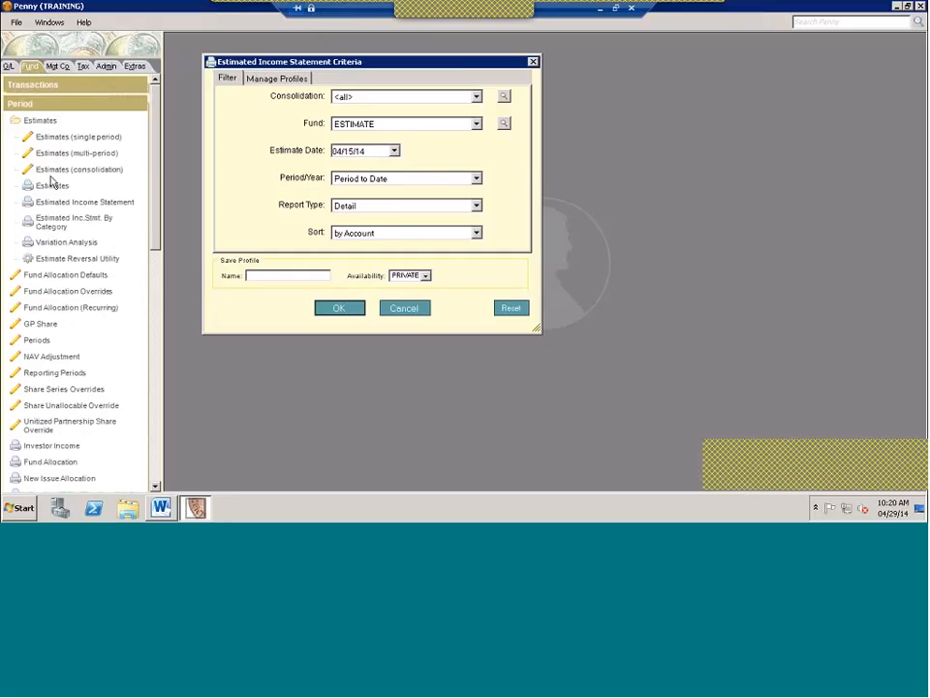
left_click(351, 153)
type("30")
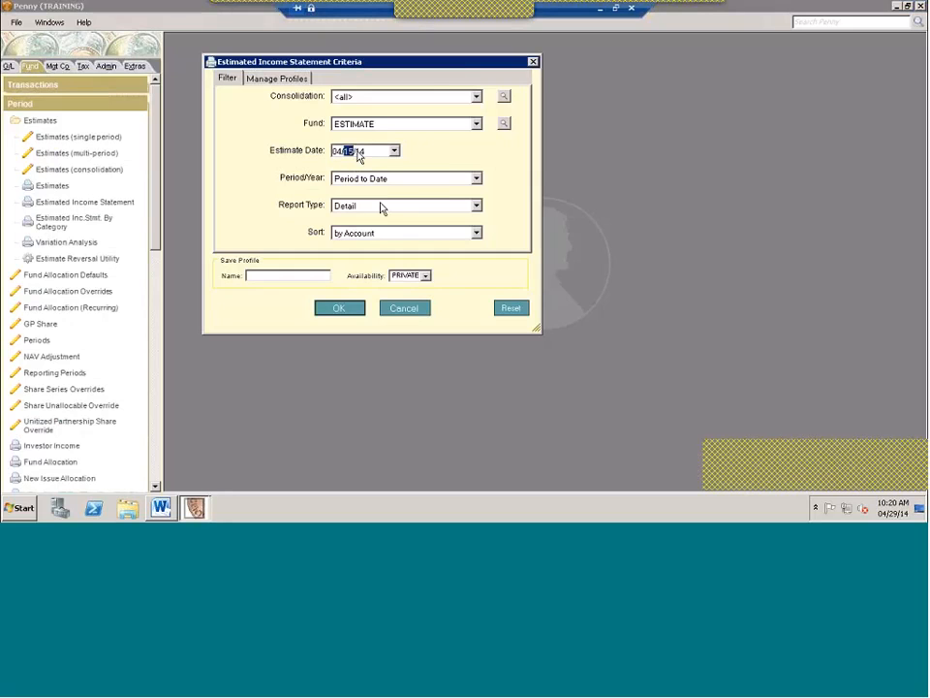
left_click(352, 309)
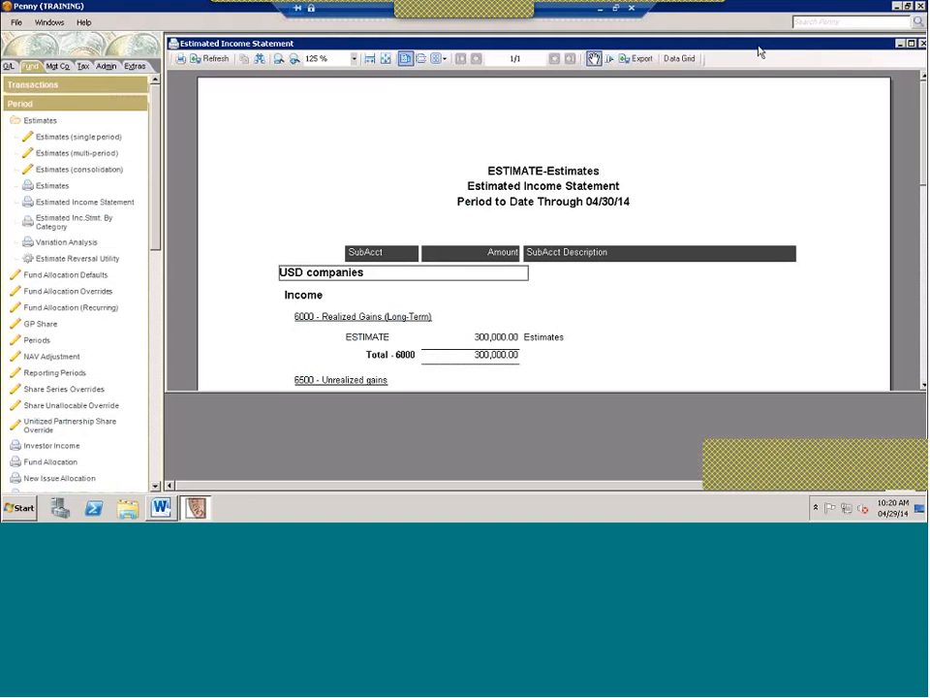
Review the income, expense and total amounts on the maximized Estimated Income Statement and close the report.
left_click(912, 44)
scroll(746, 224, "down", 5)
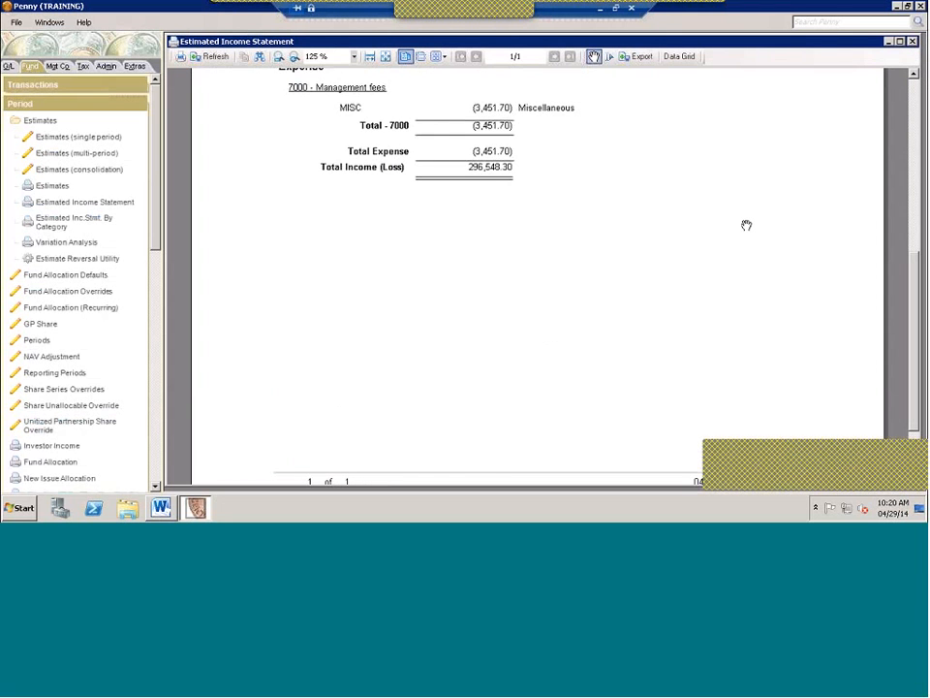
scroll(747, 225, "up", 8)
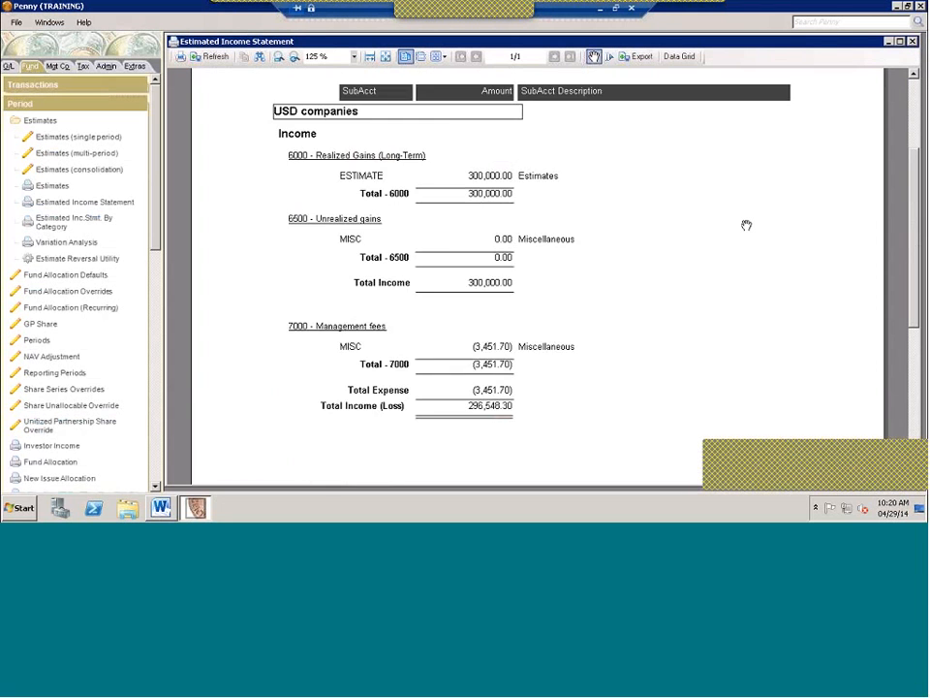
left_click(912, 42)
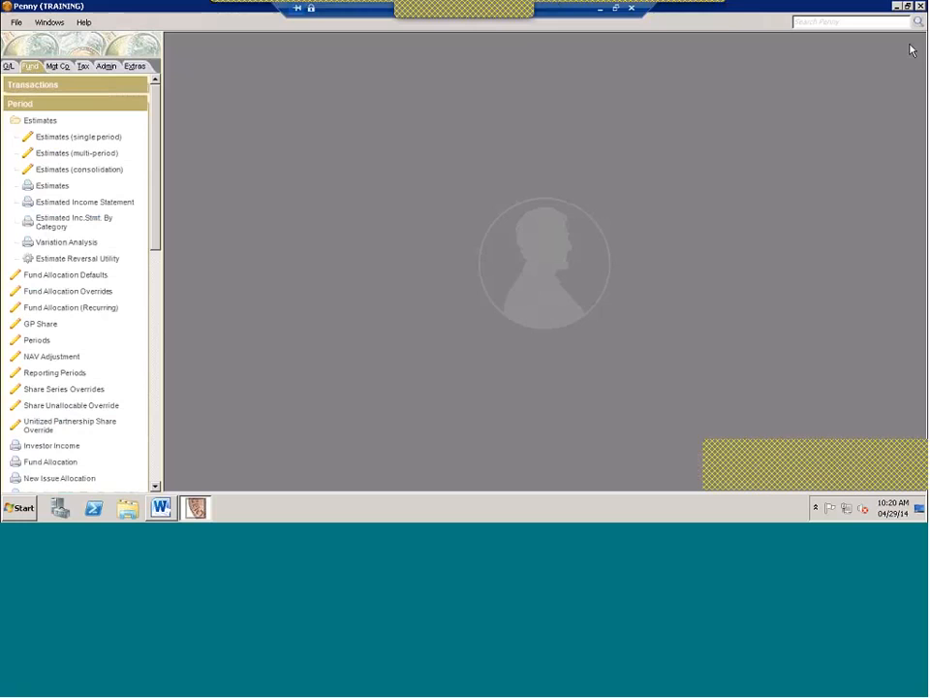
View the multi-period estimates list, close it without changes, and collapse the fund's Period functions.
left_click(49, 124)
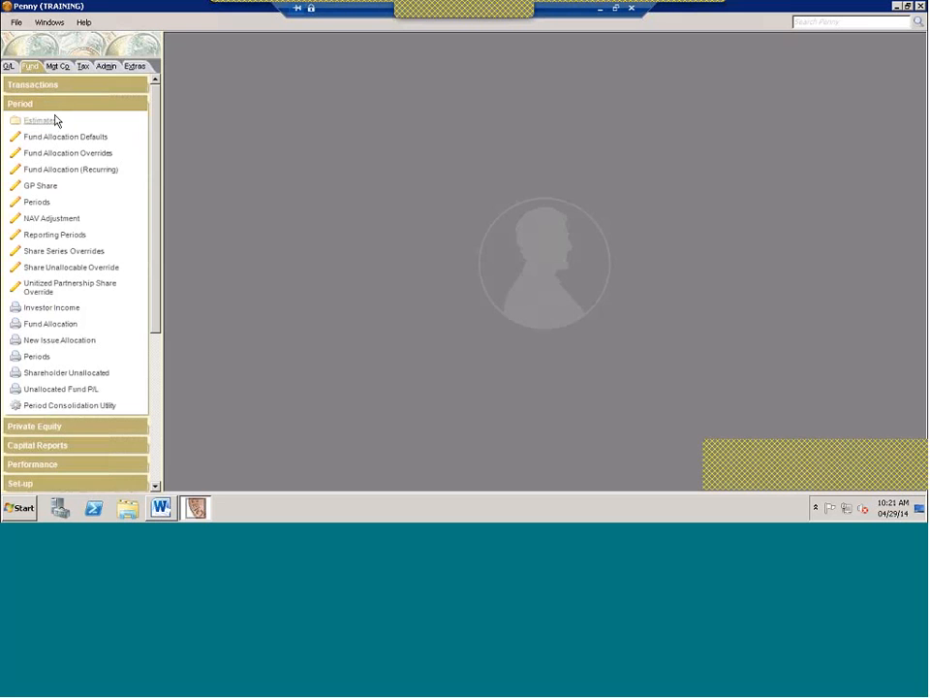
left_click(41, 120)
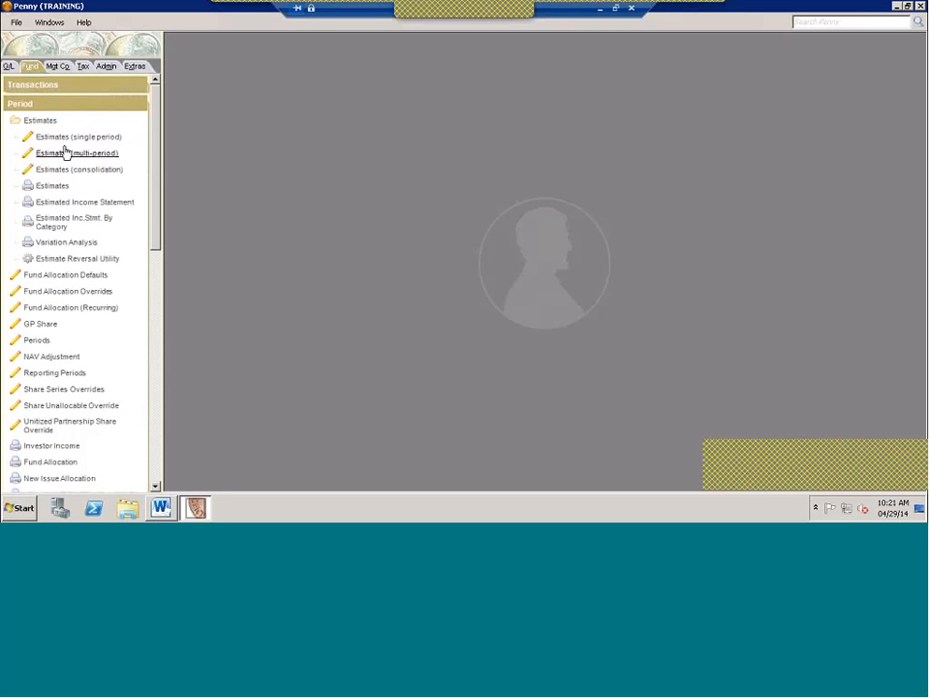
left_click(65, 152)
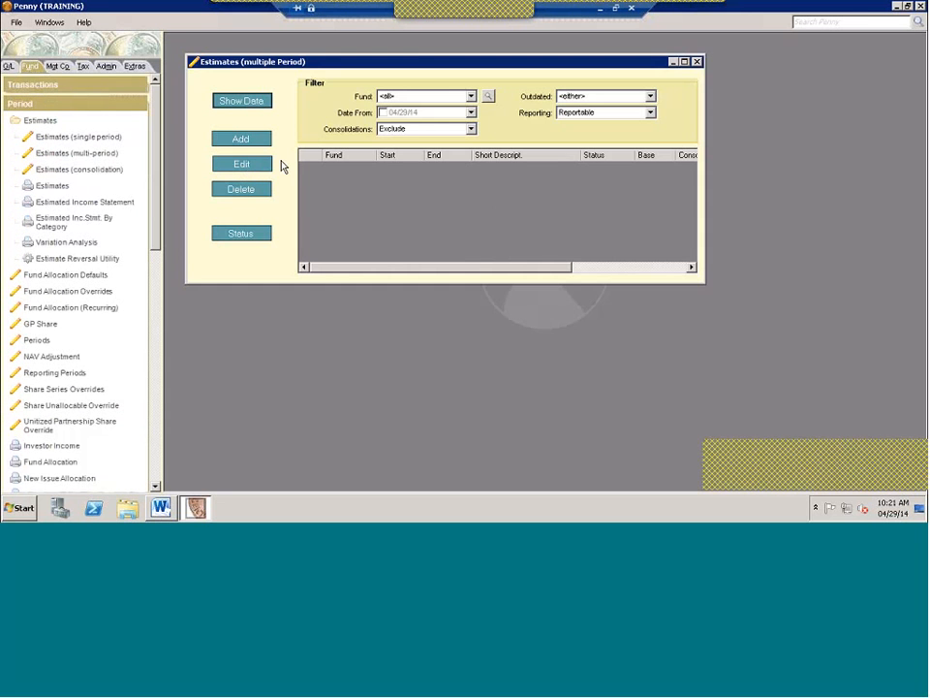
left_click(697, 61)
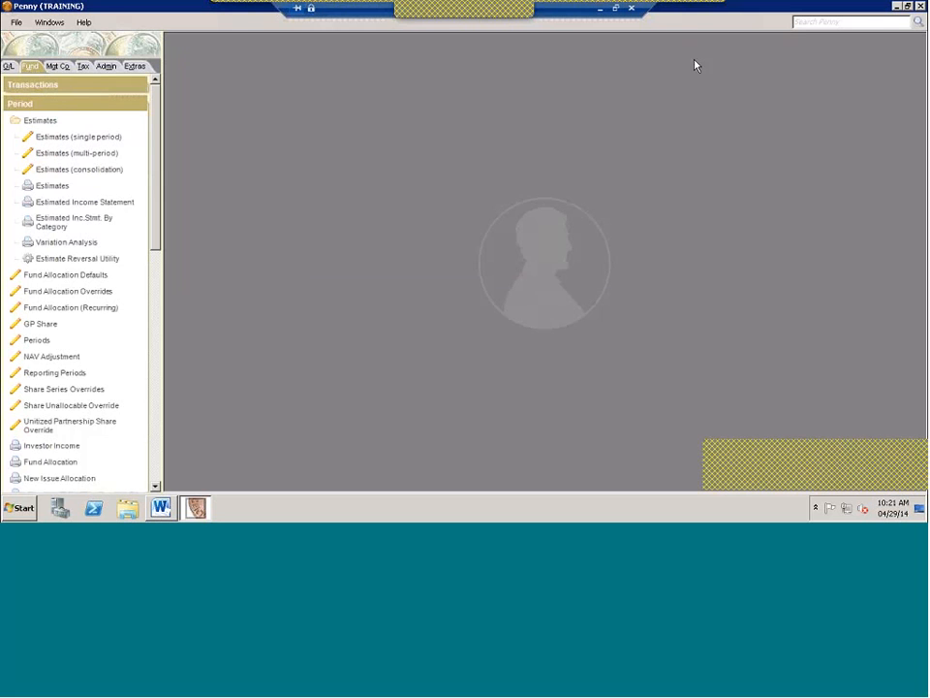
left_click(52, 105)
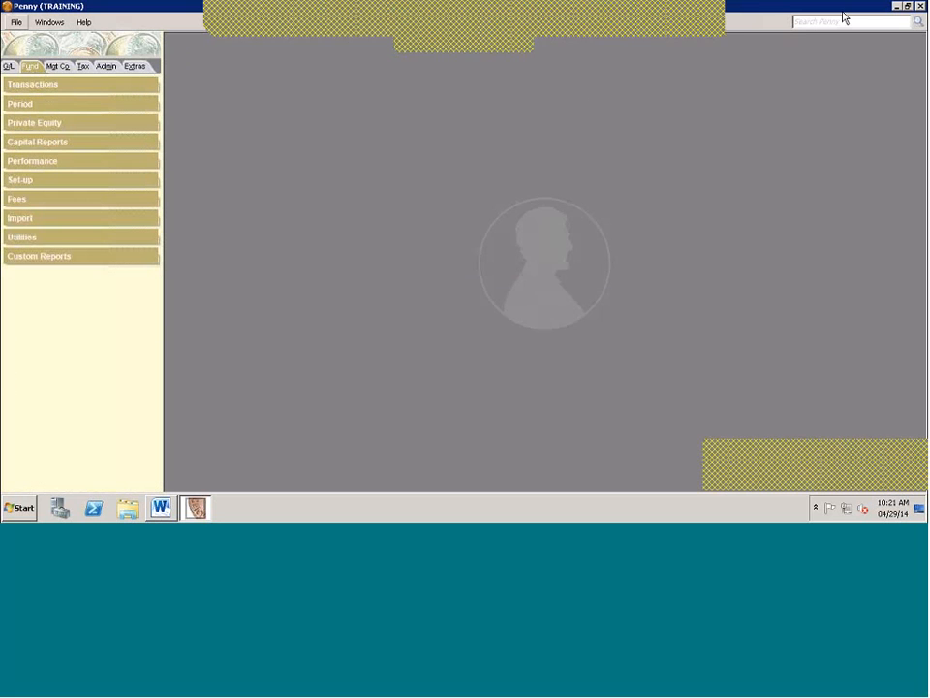
Minimize Penny and switch to the Word document page with the Client Resource Center contact information.
left_click(898, 7)
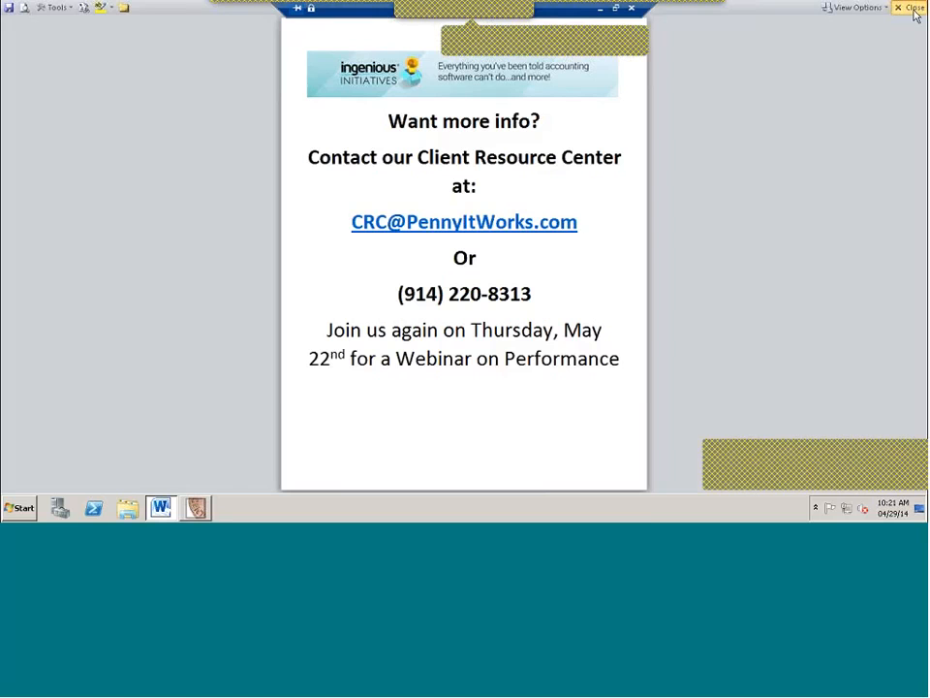
left_click(468, 12)
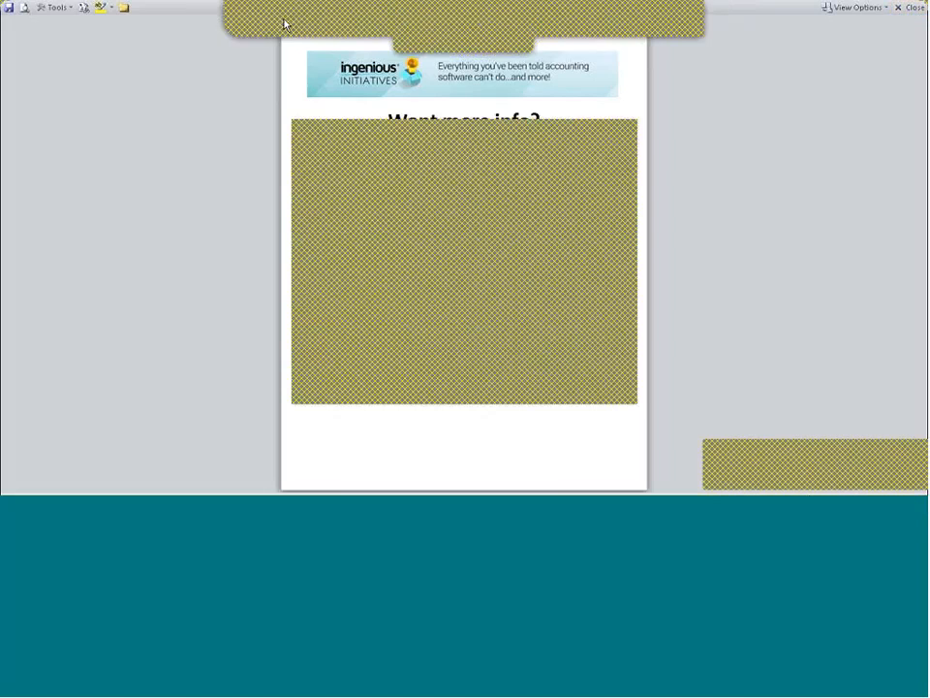